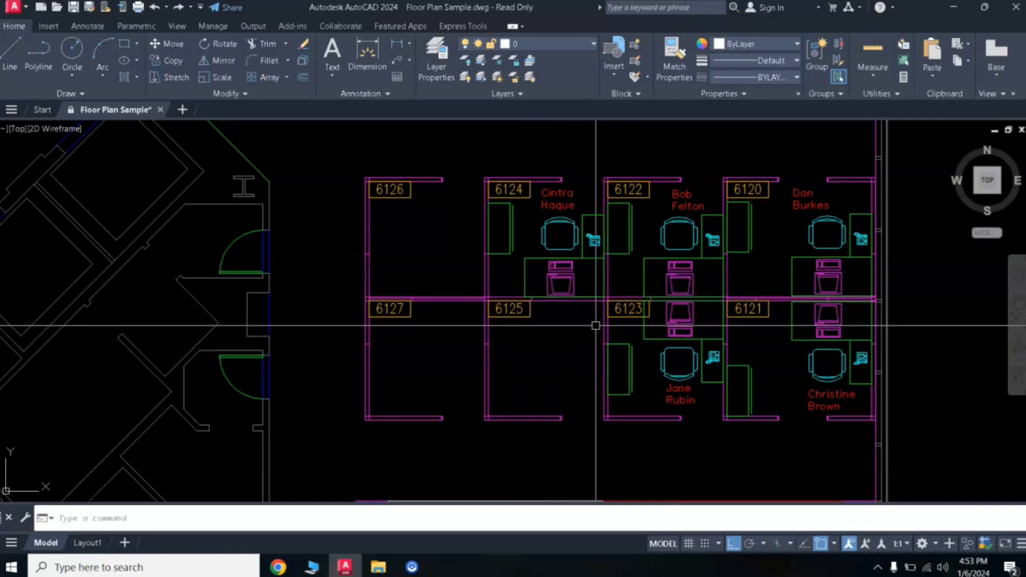
Copy the chair in cubicle 6120 with Ortho off, scattering 24 copies over the empty area east of the building
click(1018, 301)
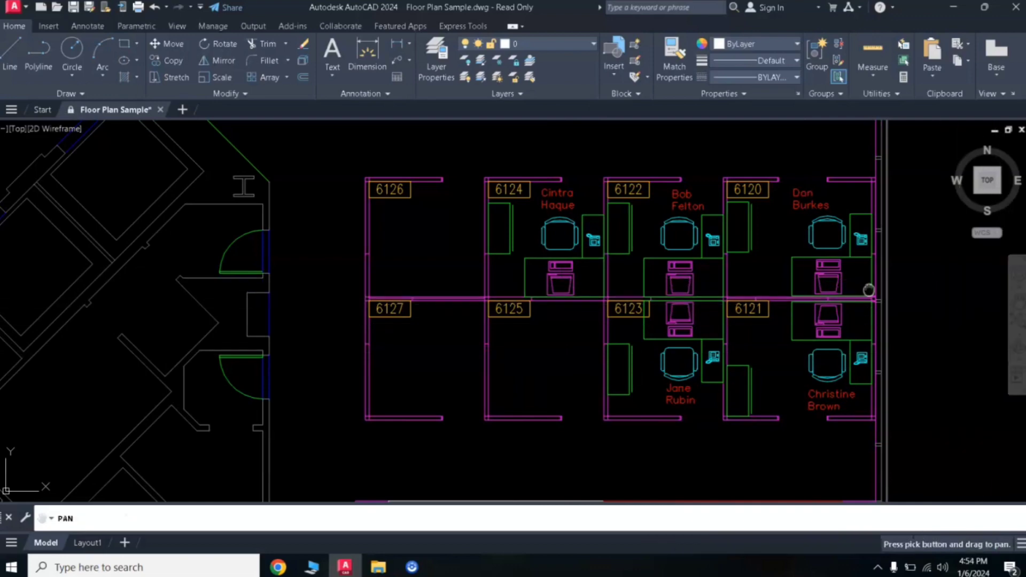
drag(866, 297, 488, 283)
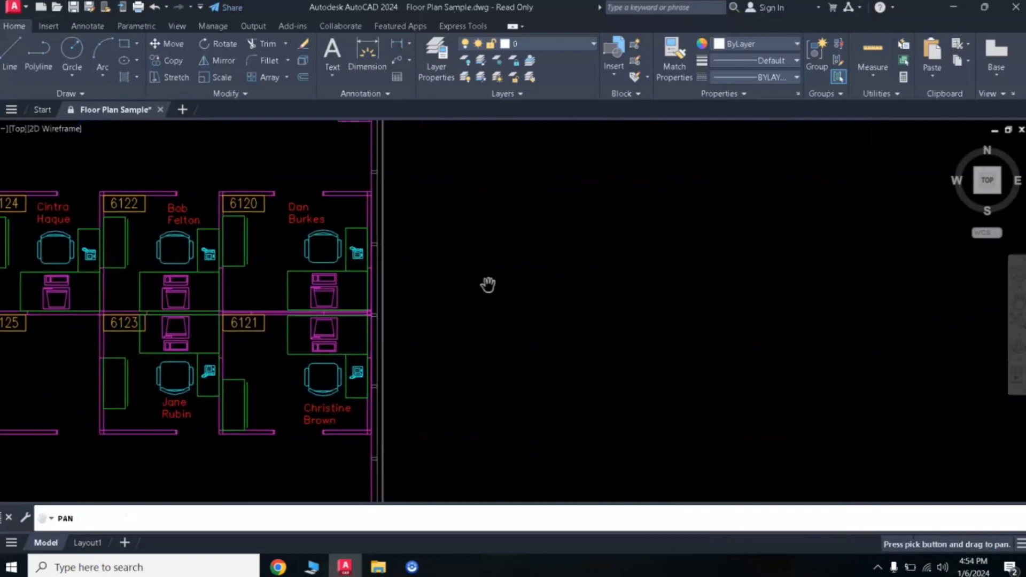
right_click(565, 249)
click(591, 259)
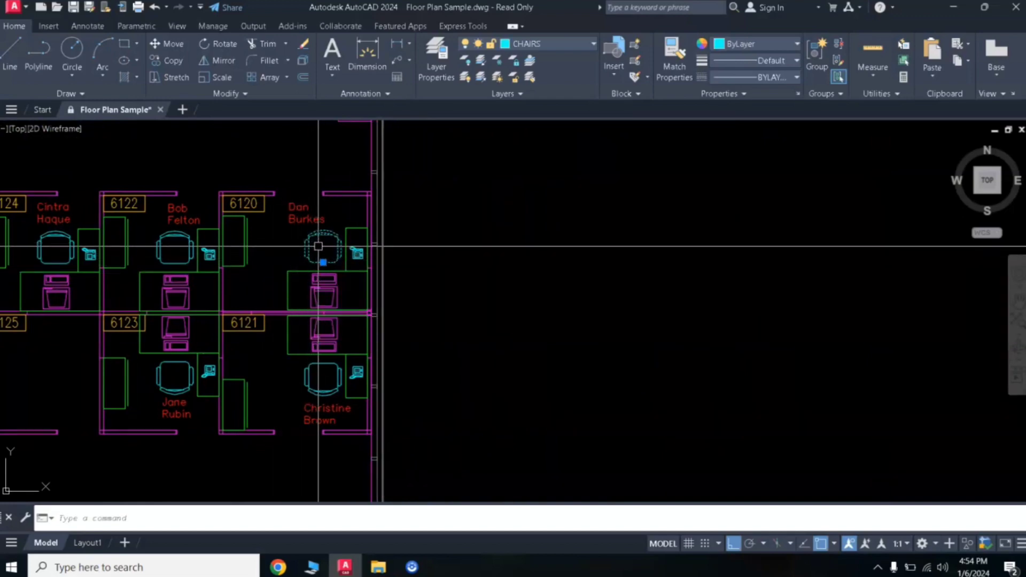
mouse_move(308, 249)
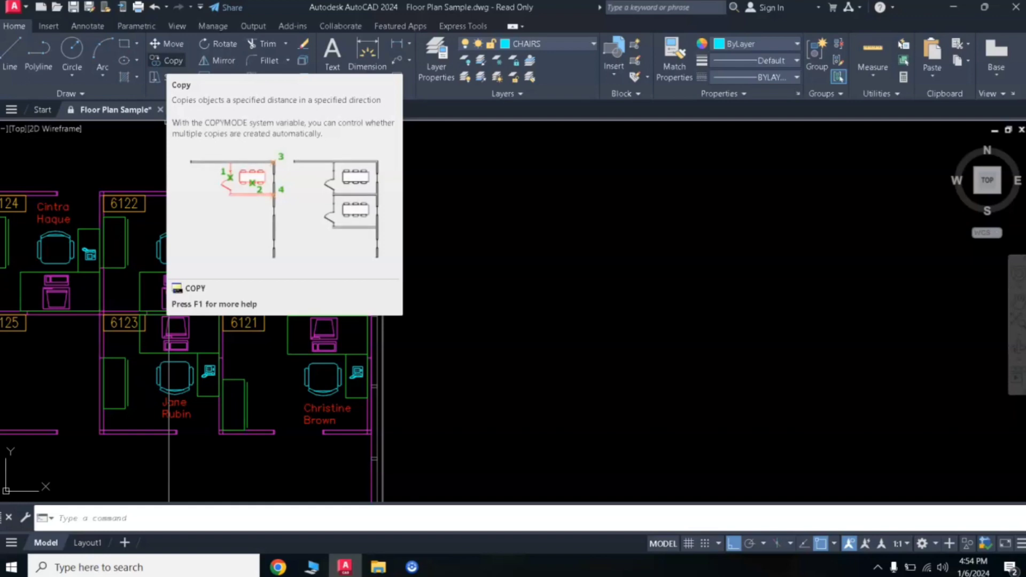
click(169, 61)
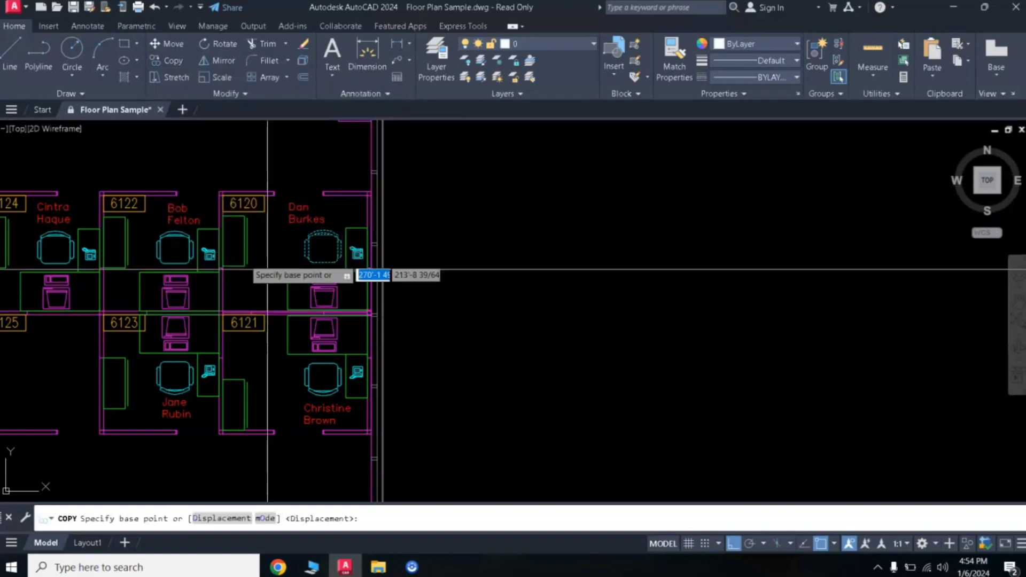
click(322, 262)
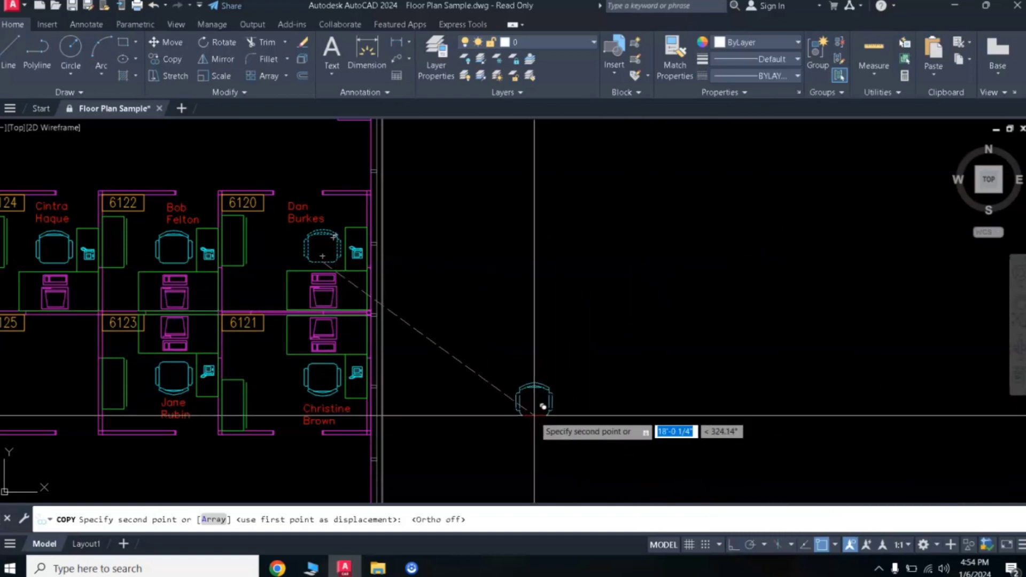
click(543, 369)
click(570, 277)
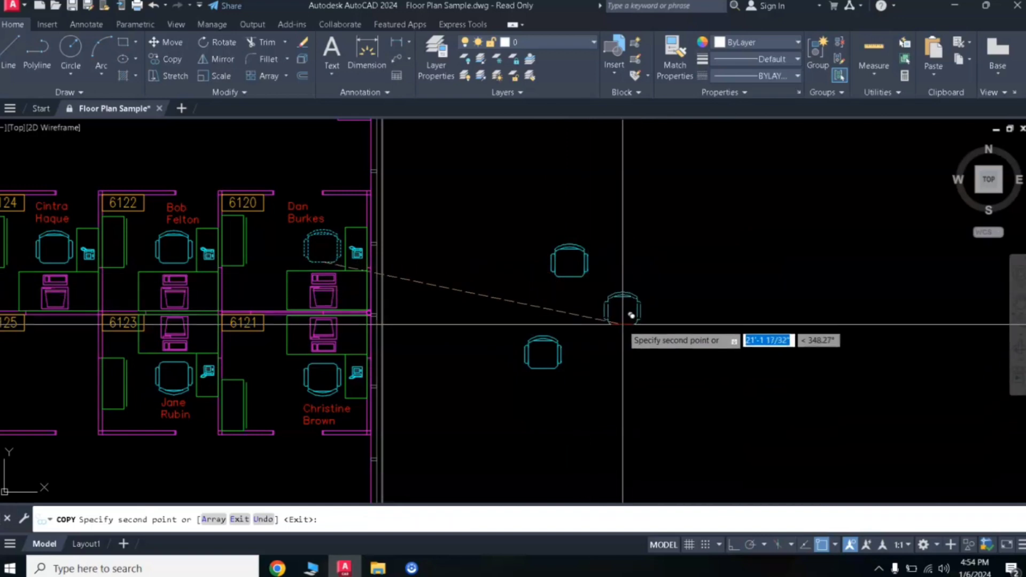
click(623, 324)
click(639, 386)
click(700, 384)
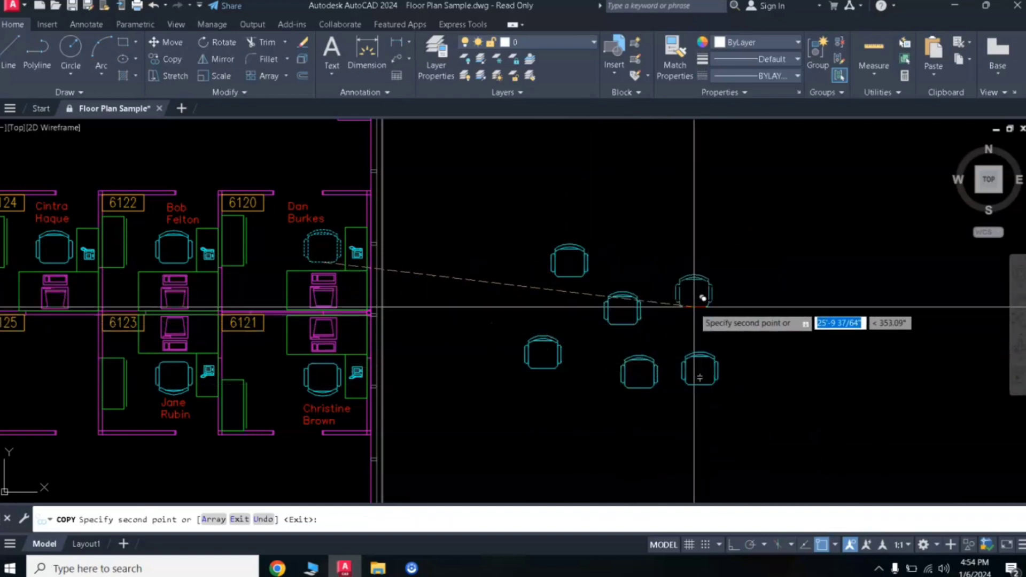
click(694, 297)
click(646, 230)
click(730, 211)
click(780, 253)
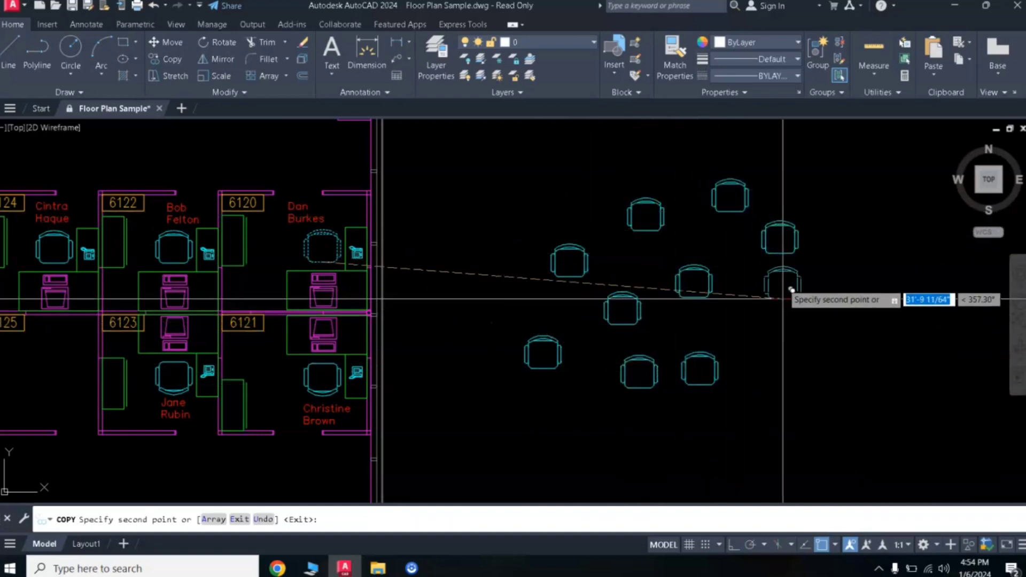
click(780, 343)
click(853, 301)
click(871, 231)
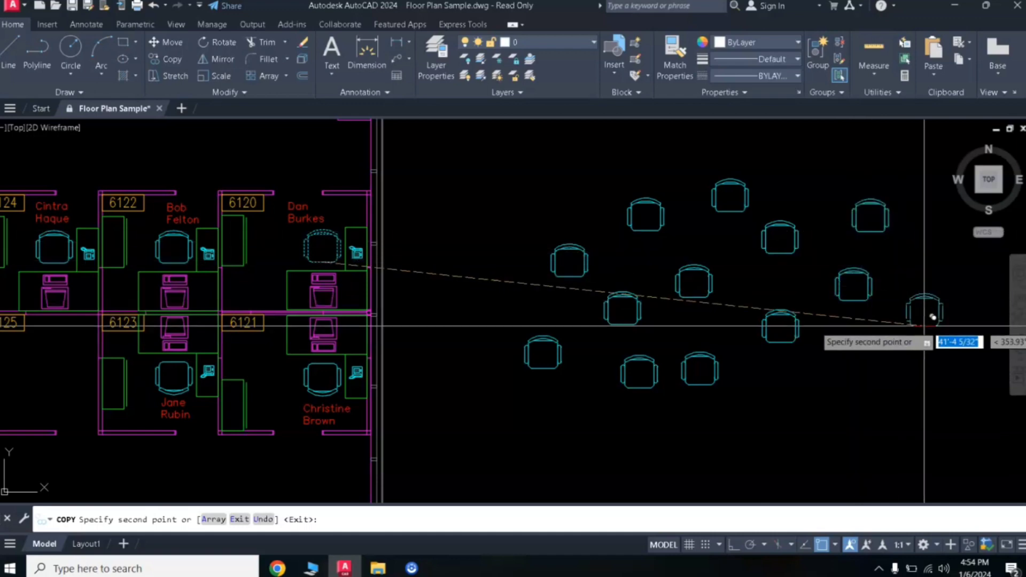
click(933, 326)
click(896, 423)
click(797, 468)
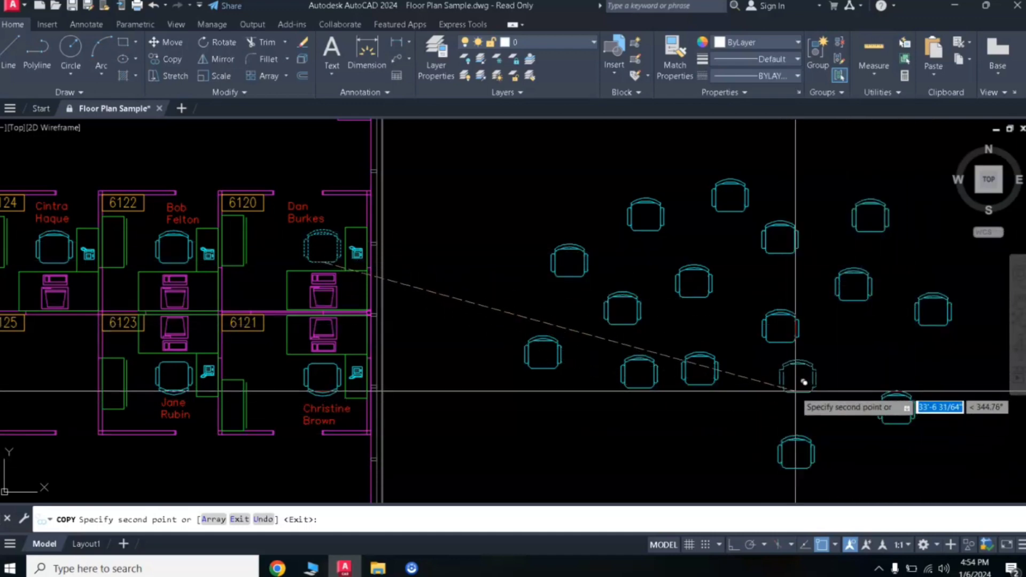
click(798, 392)
click(860, 358)
click(746, 455)
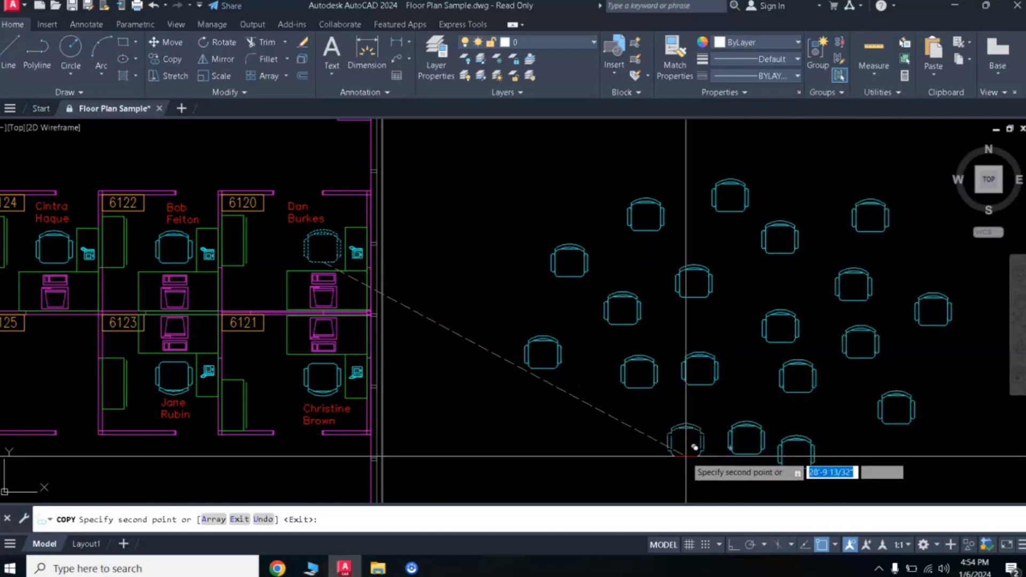
click(674, 454)
click(588, 444)
click(504, 437)
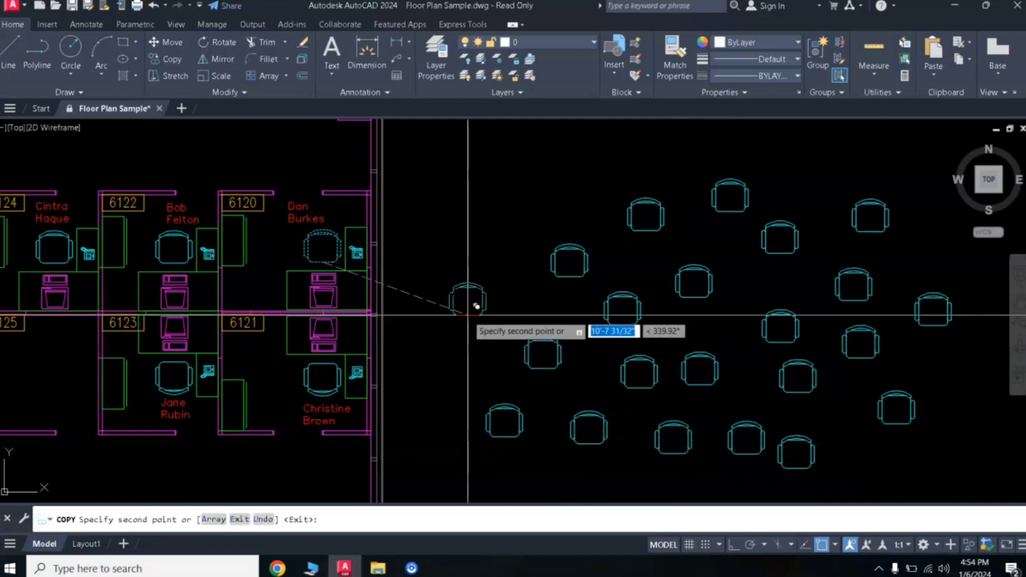
click(468, 315)
click(501, 218)
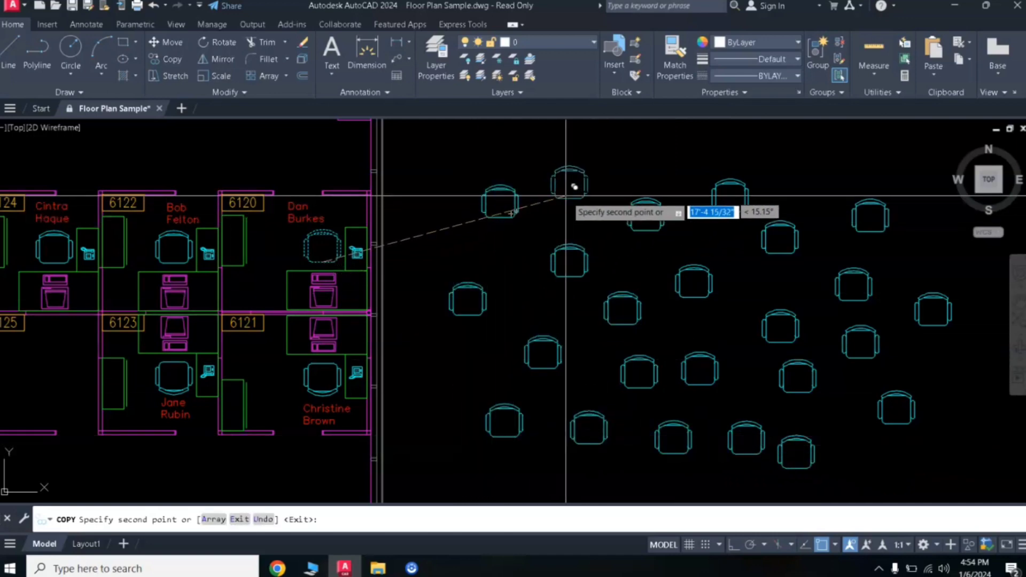
click(593, 202)
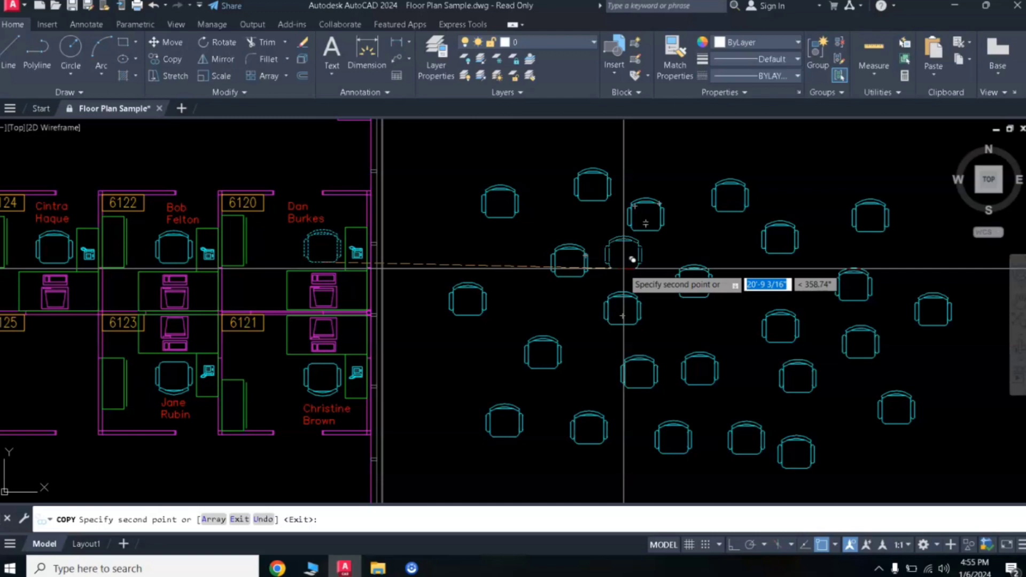
key(Escape)
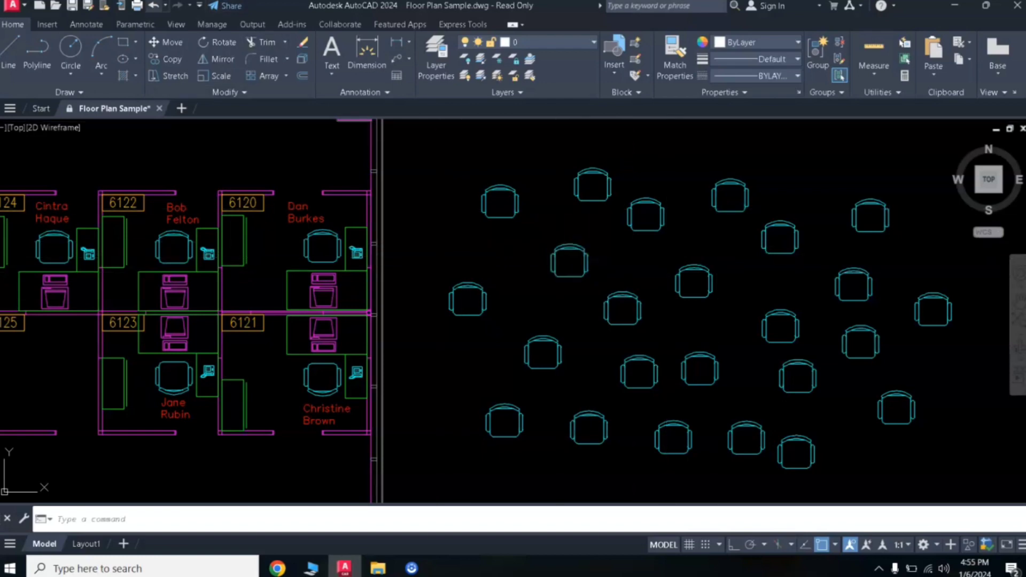
Undo the scattered chair copies and switch Ortho mode on
key(ctrl+z)
key(F8)
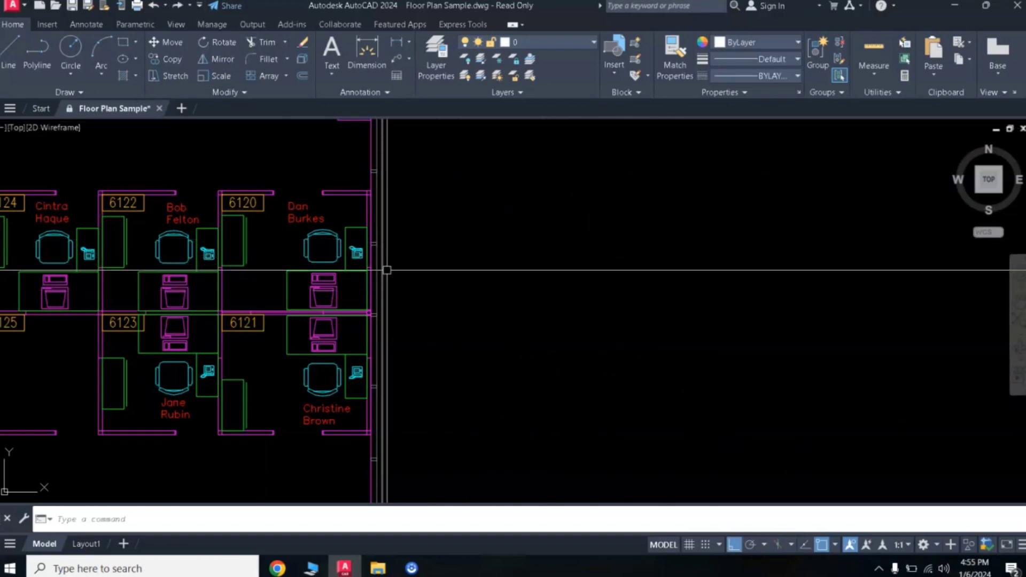
Copy the cubicle 6120 chair from its front edge with Ortho off, placing 13 loose copies in the empty area east of the building
click(306, 249)
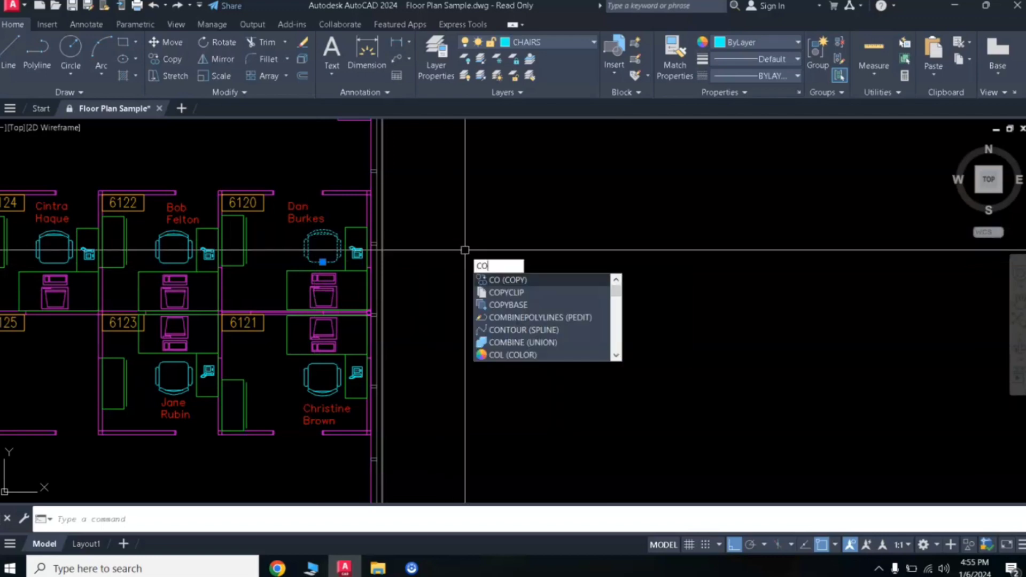
key(Return)
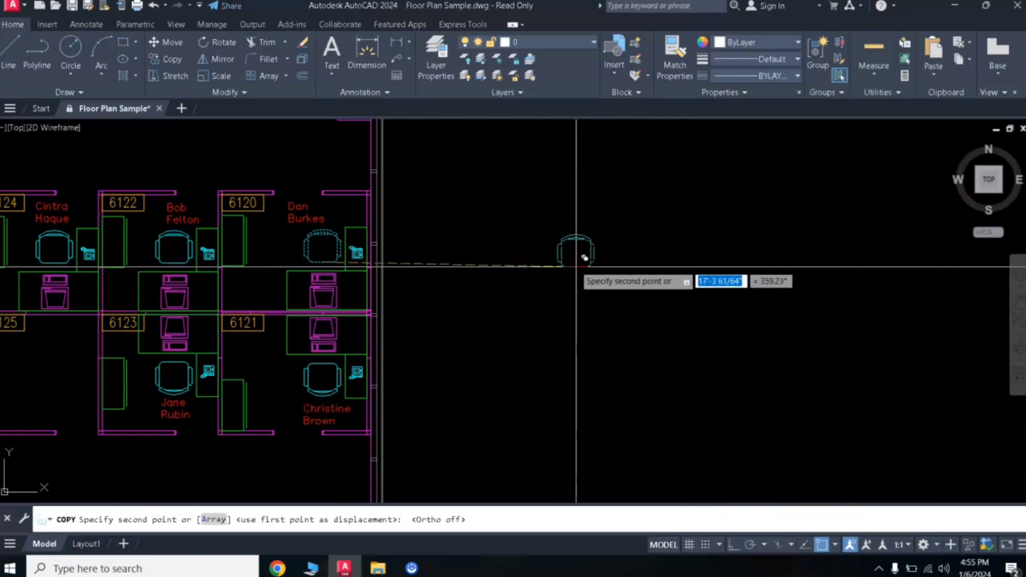
click(564, 304)
click(533, 245)
click(589, 230)
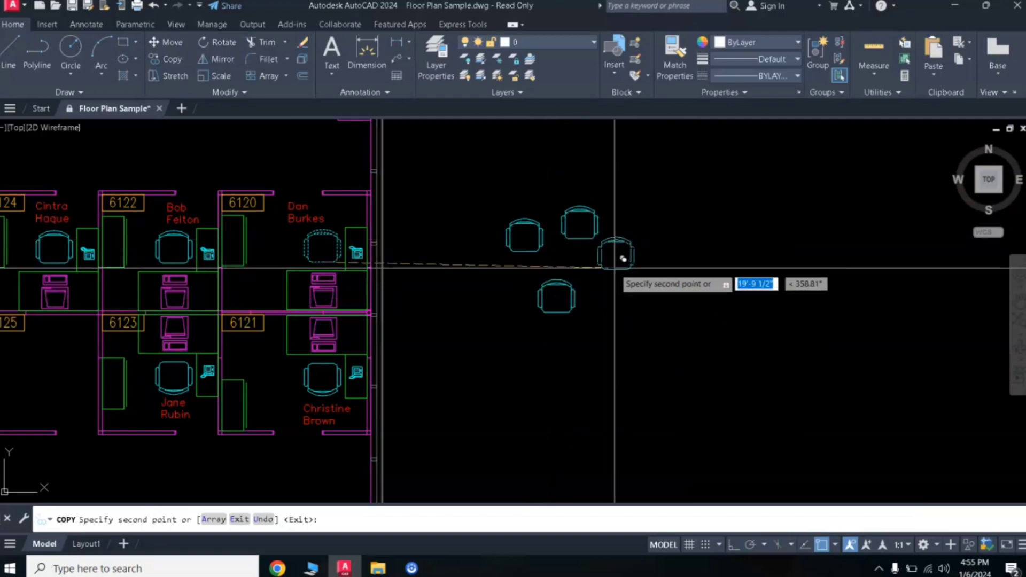
click(628, 264)
click(677, 233)
click(708, 275)
click(644, 335)
click(621, 365)
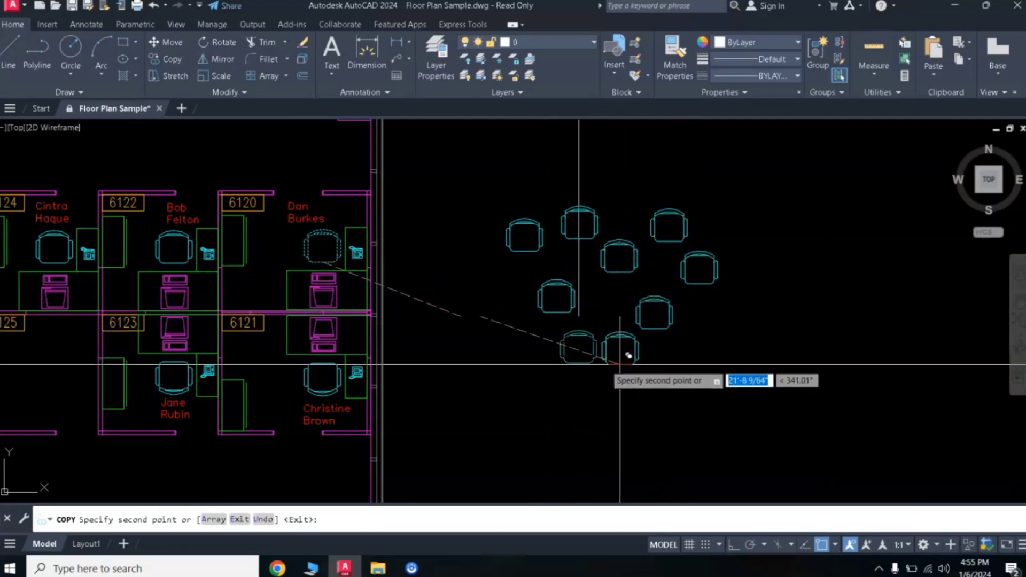
click(555, 362)
click(510, 391)
click(578, 419)
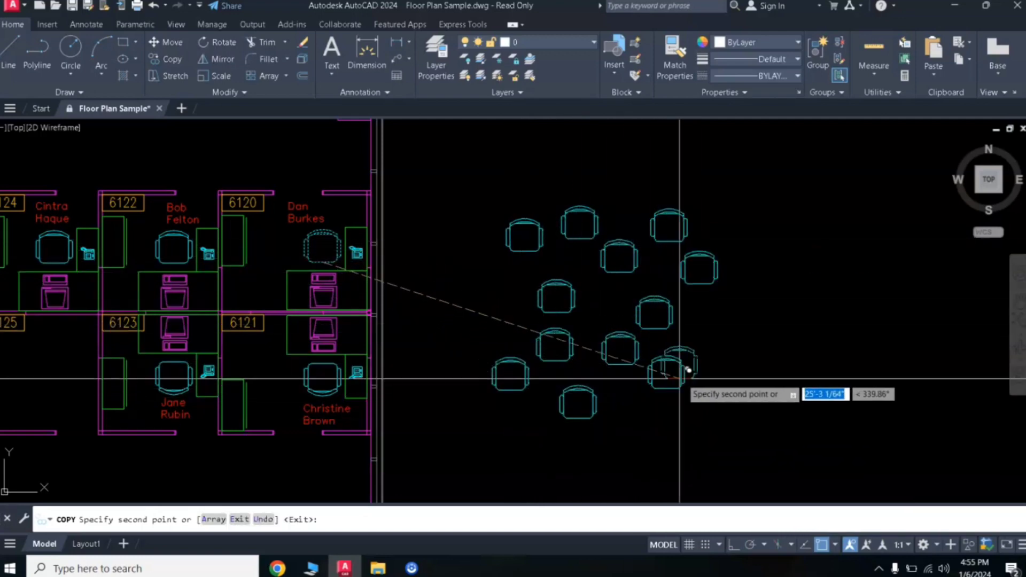
click(666, 389)
click(722, 349)
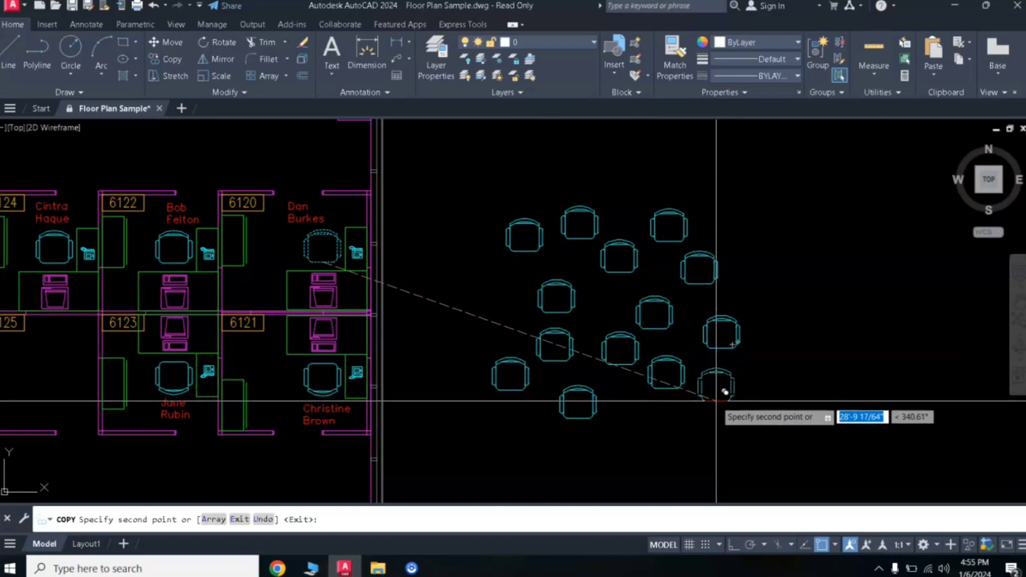
key(Return)
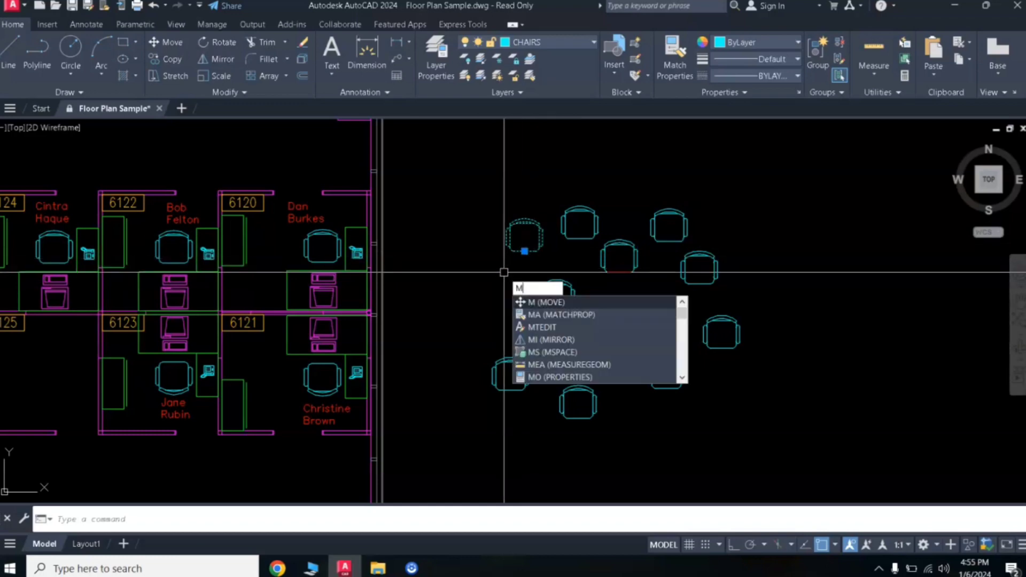
Move the northwesternmost chair copy farther northwest, away from the group and closer to the building wall
key(Return)
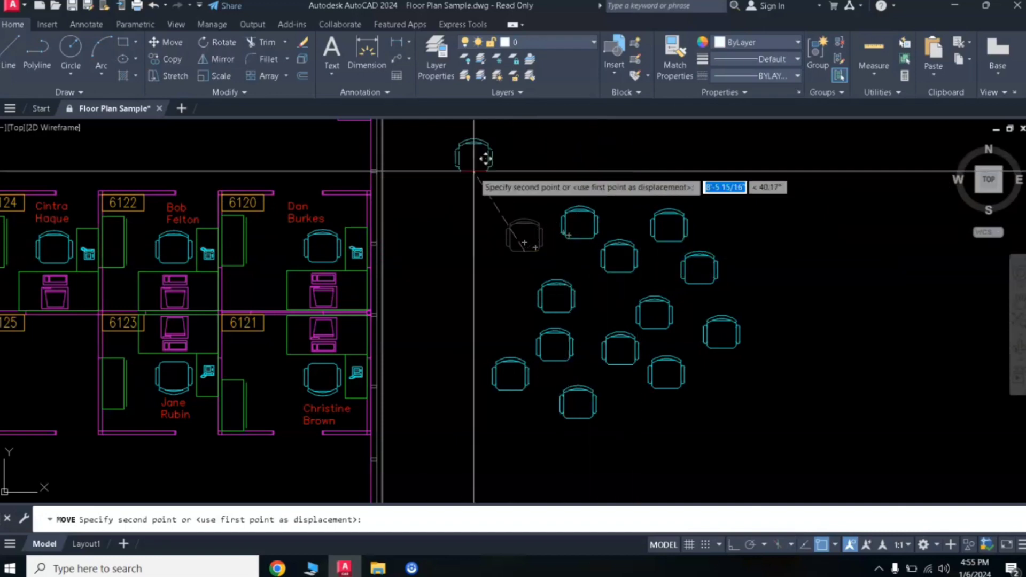
click(450, 193)
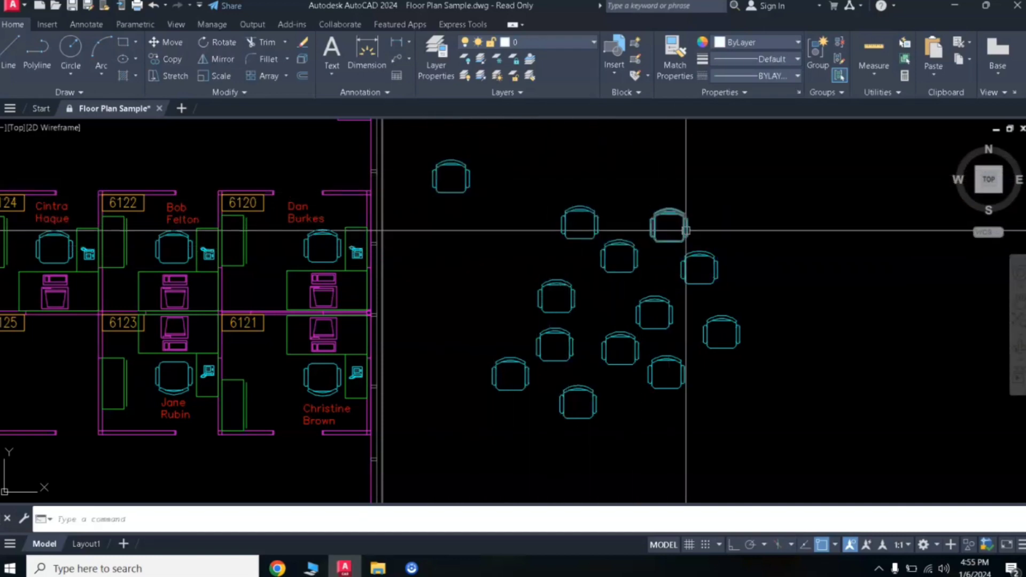
Move the four northernmost chairs of the remaining group together to a free spot farther northeast
click(537, 165)
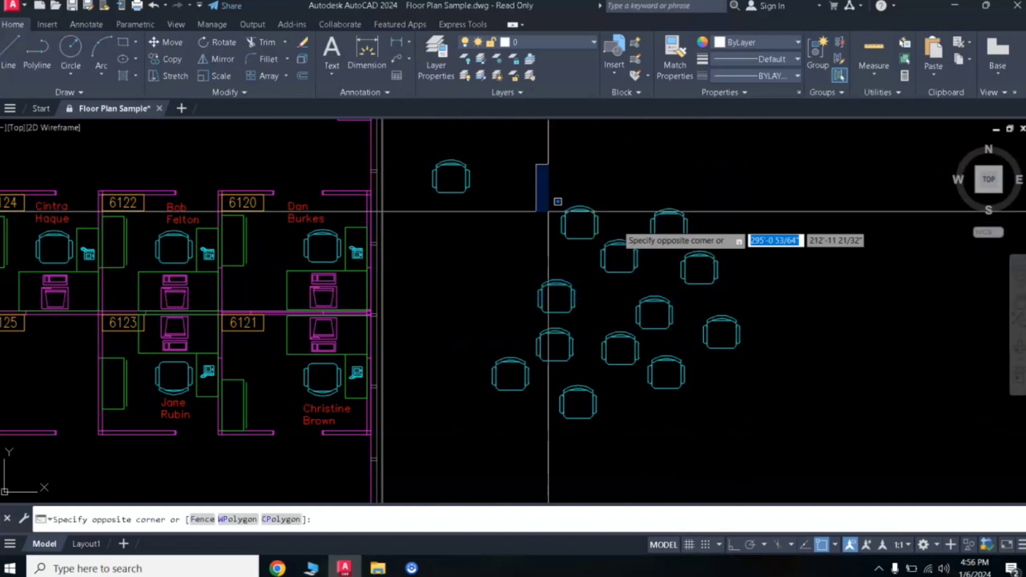
click(800, 290)
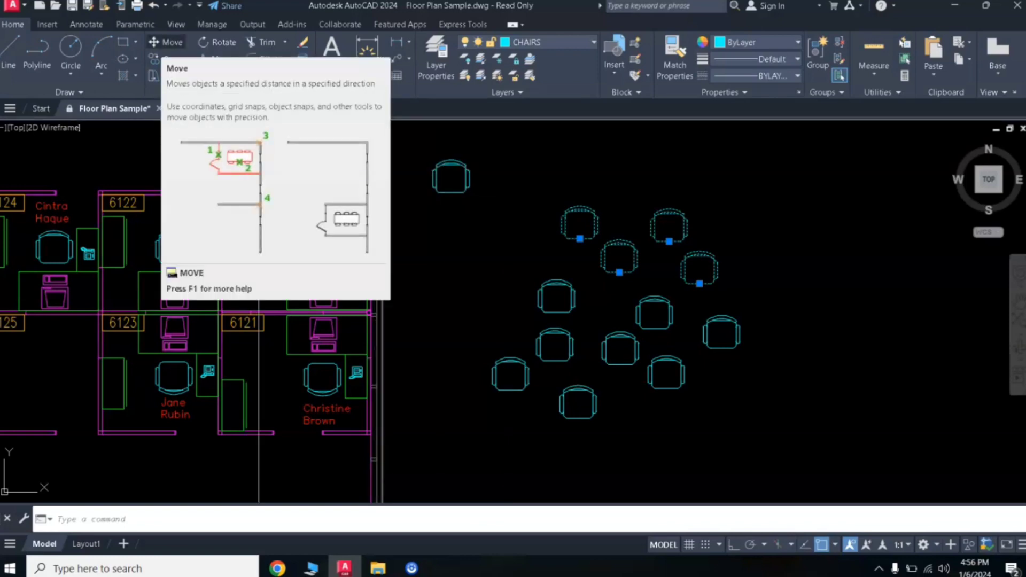
click(168, 42)
click(635, 265)
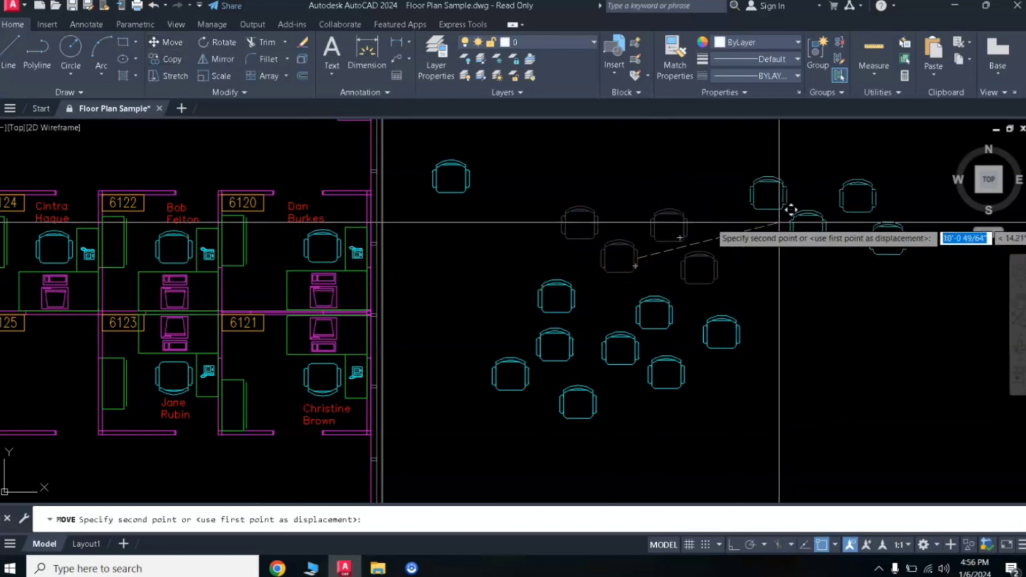
click(829, 229)
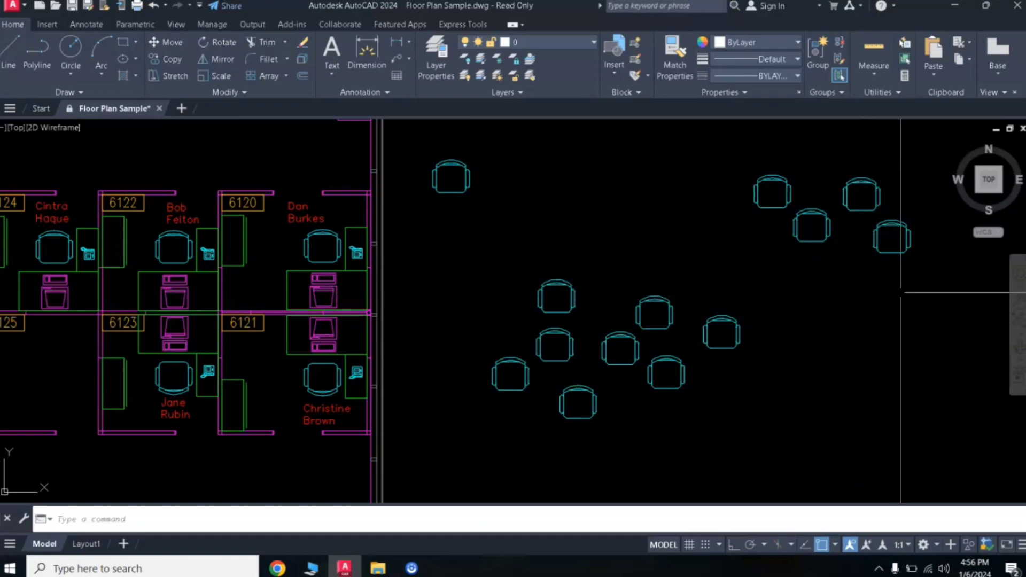
Erase the four chairs moved to the northeast and the single chair moved to the northwest
click(926, 306)
click(755, 174)
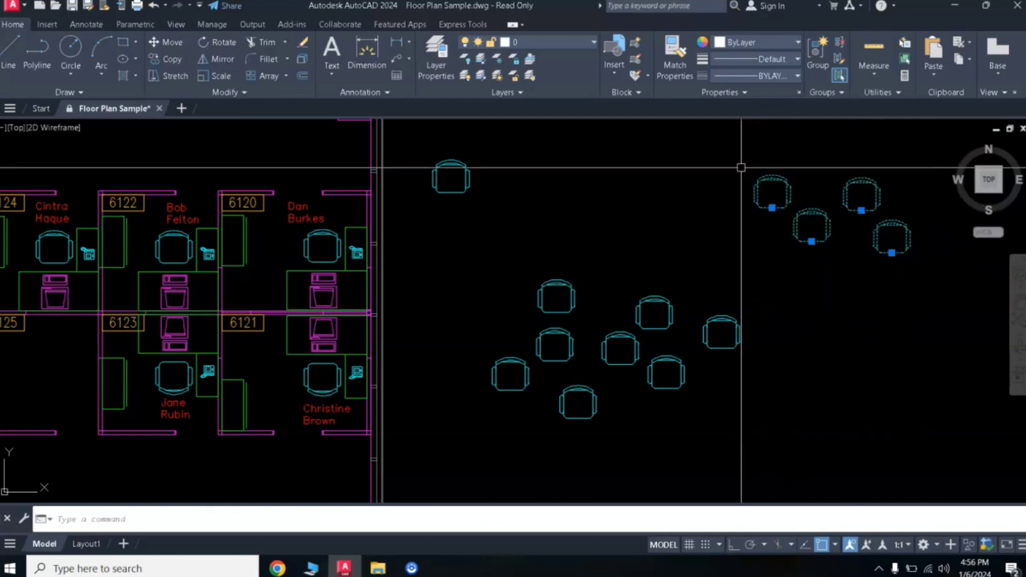
click(474, 236)
click(416, 167)
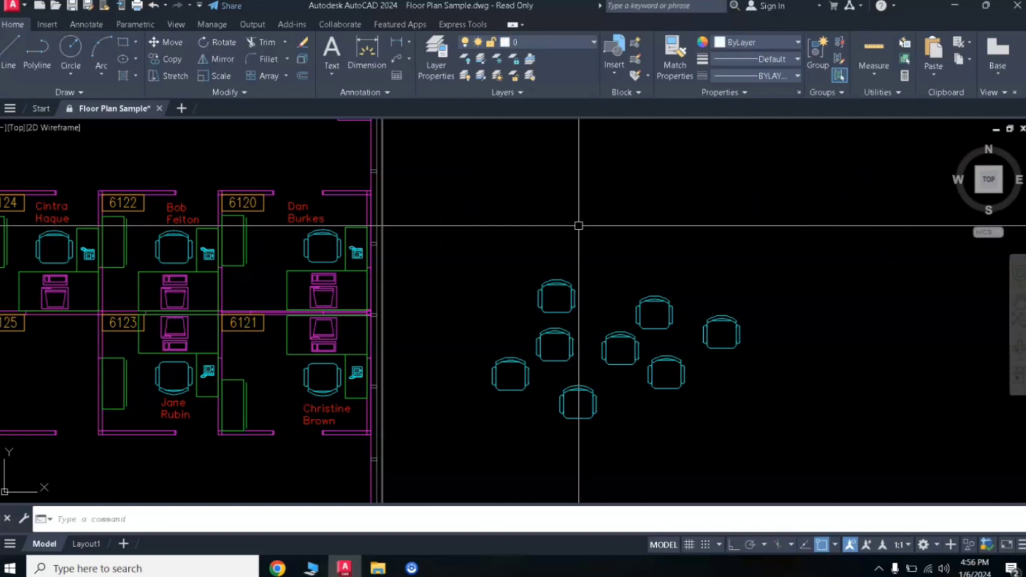
Erase the five eastern chairs of the remaining group, leaving its three western chairs
click(789, 449)
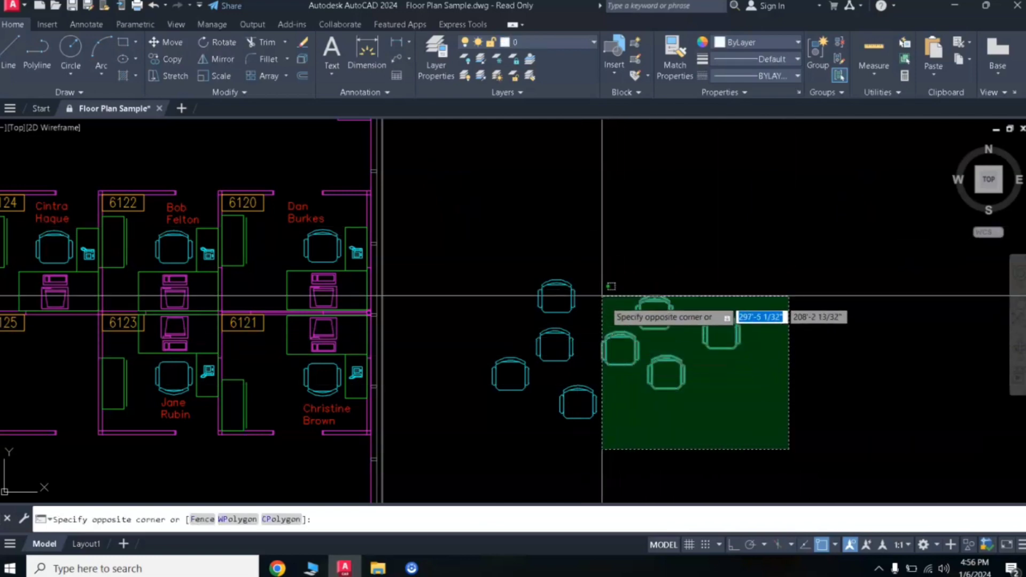
click(596, 260)
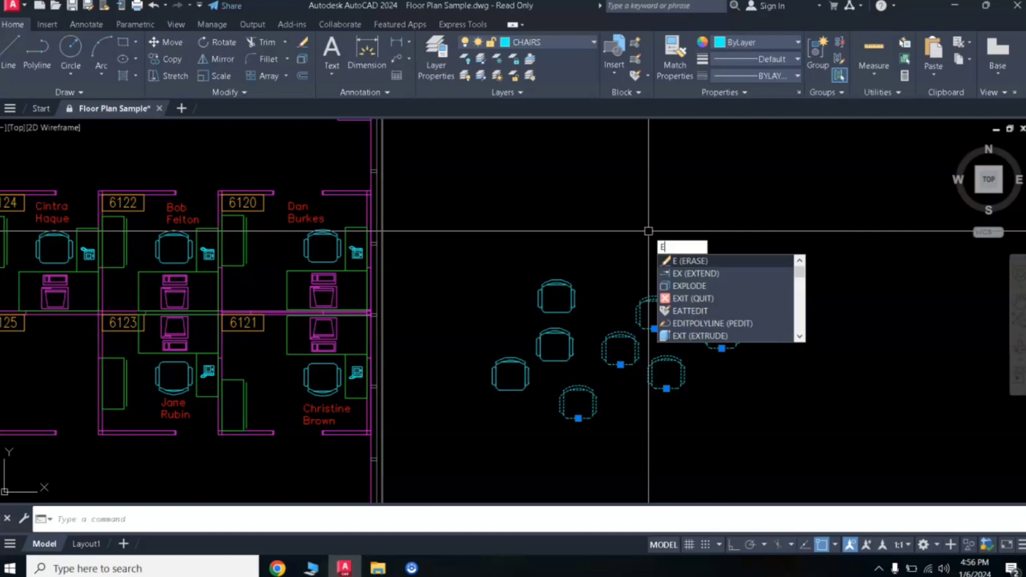
key(Return)
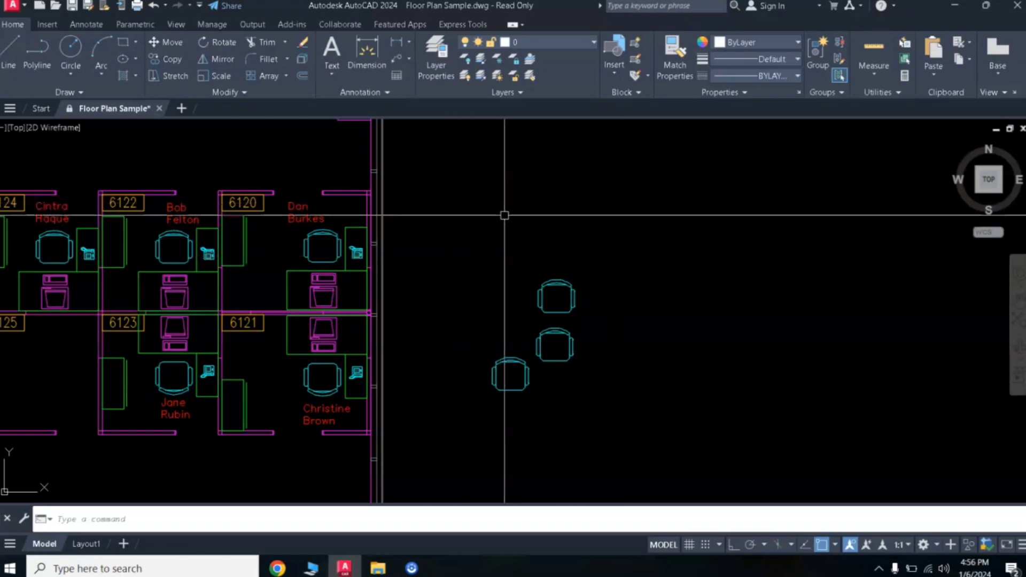
Draw a long, narrow horizontal rectangle in the empty space northeast of the three chair copies
click(123, 42)
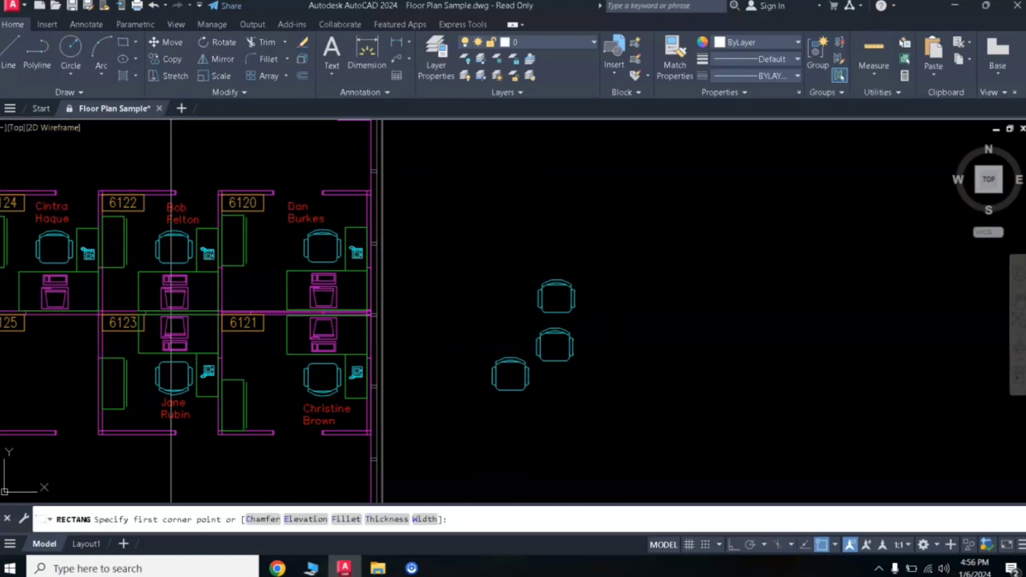
click(632, 226)
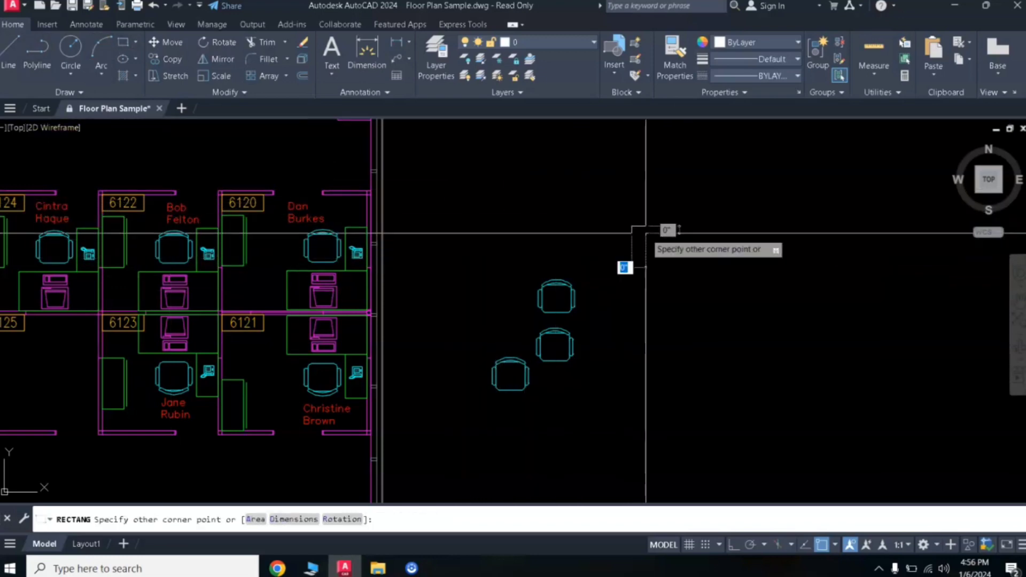
click(784, 261)
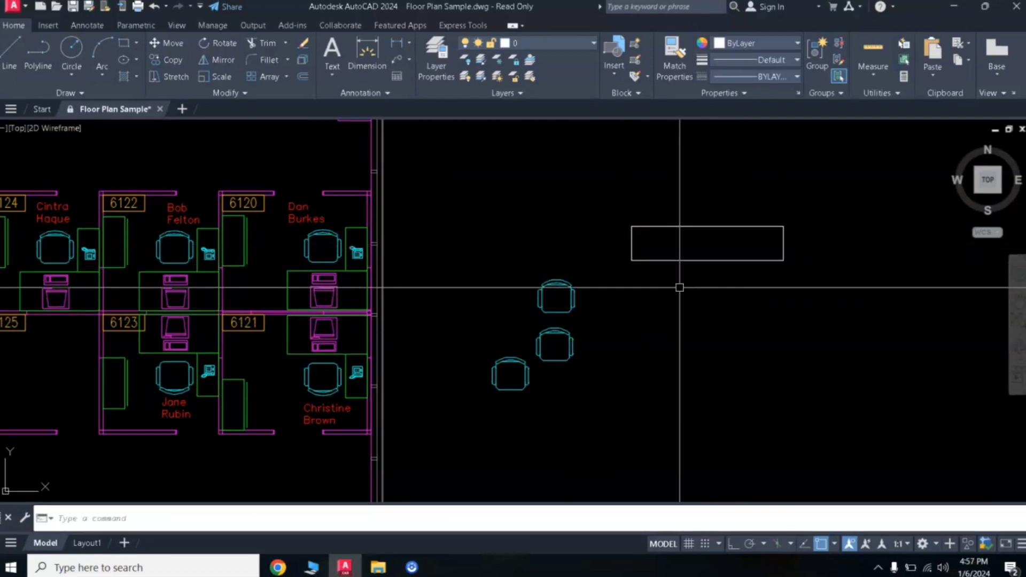
Rotate the rectangle counter-clockwise by eye about its southwest corner to a diagonal position, and undo the rotation
mouse_move(709, 286)
middle_down()
mouse_move(698, 337)
mouse_move(669, 353)
middle_up()
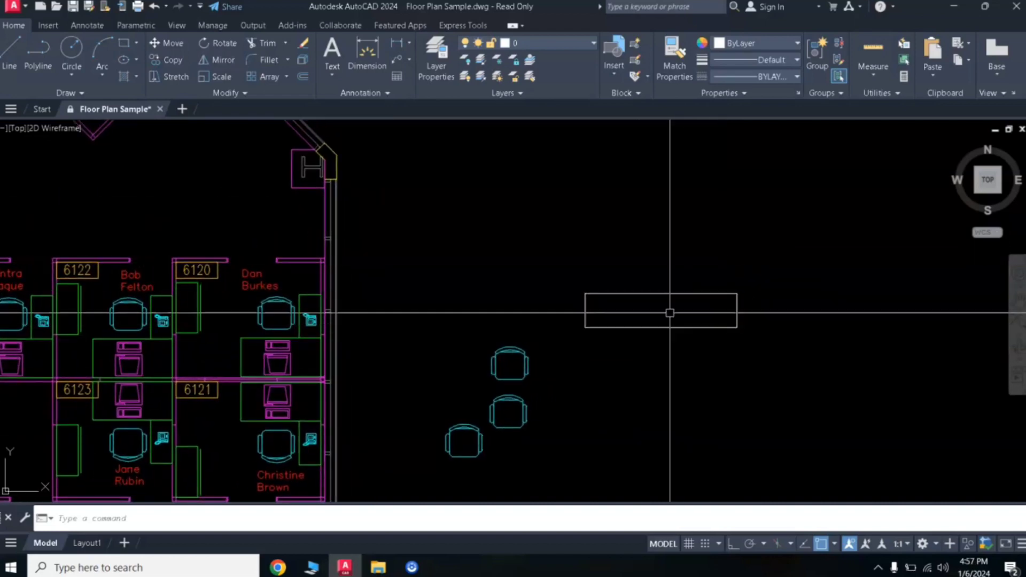
click(762, 347)
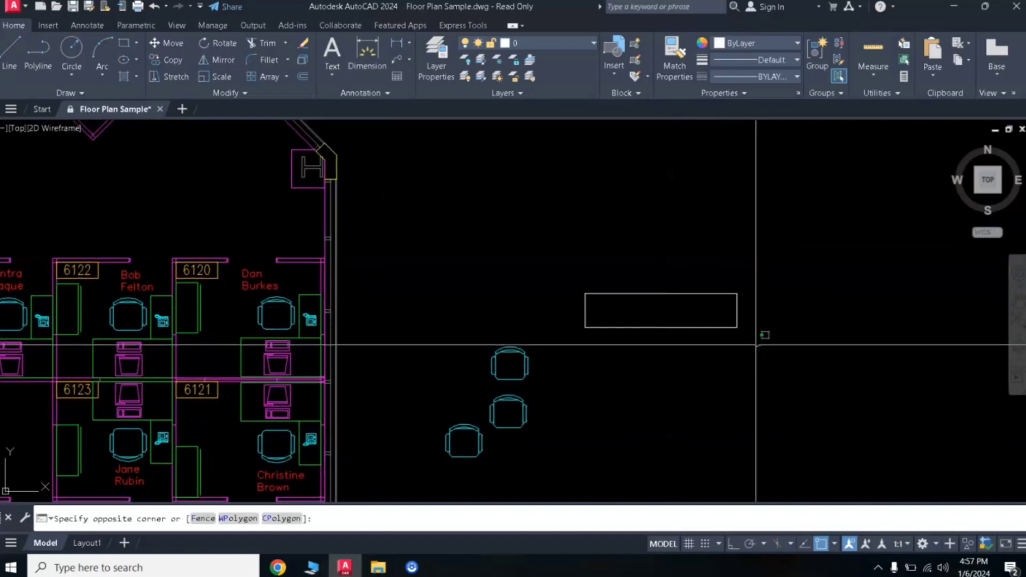
click(574, 264)
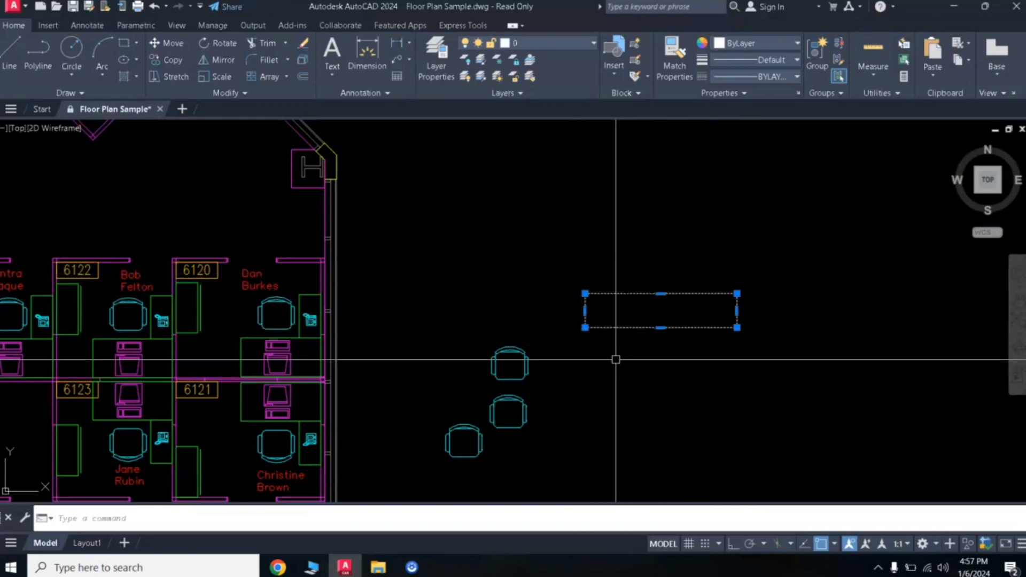
text(O)
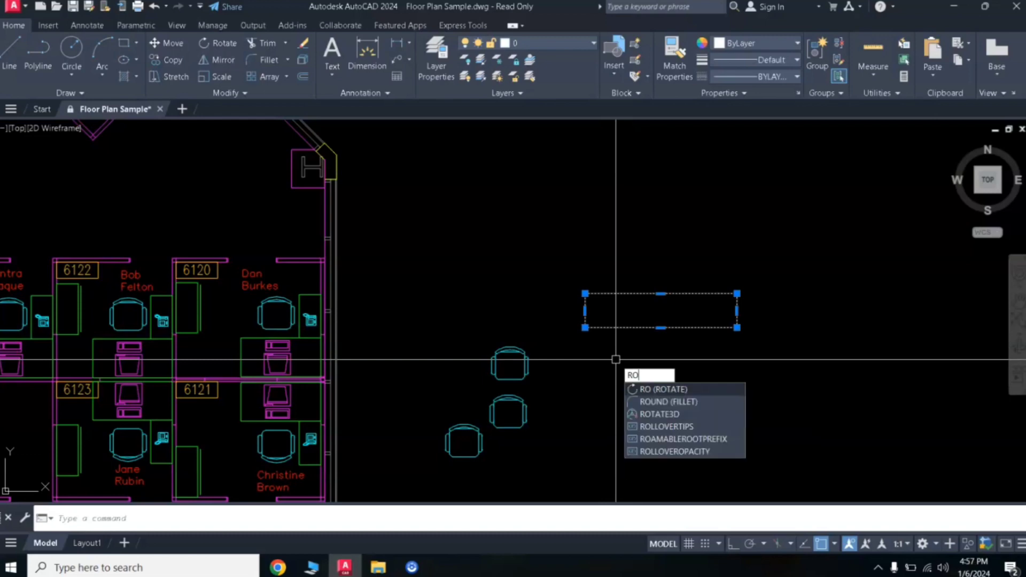
key(Return)
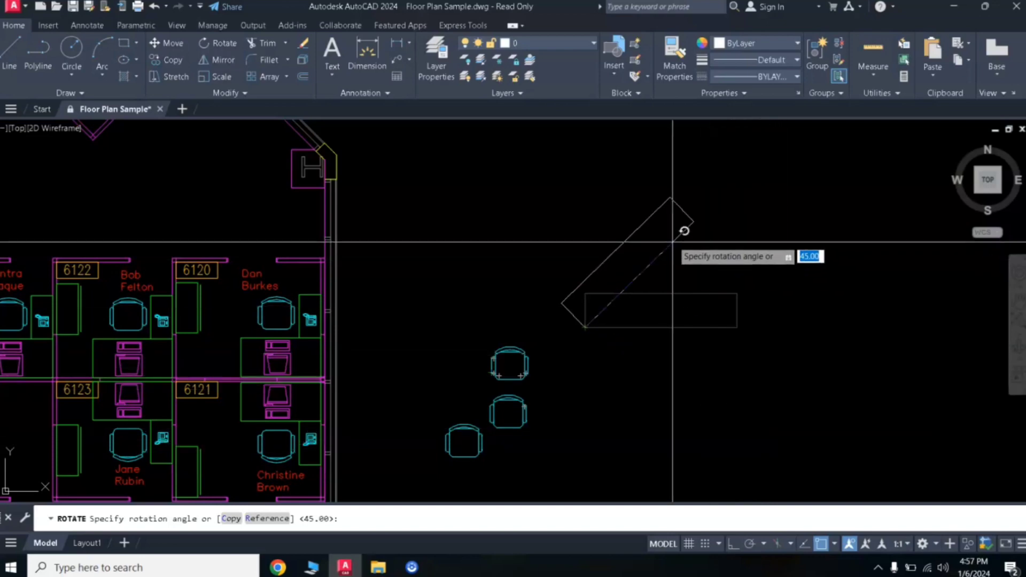
click(710, 227)
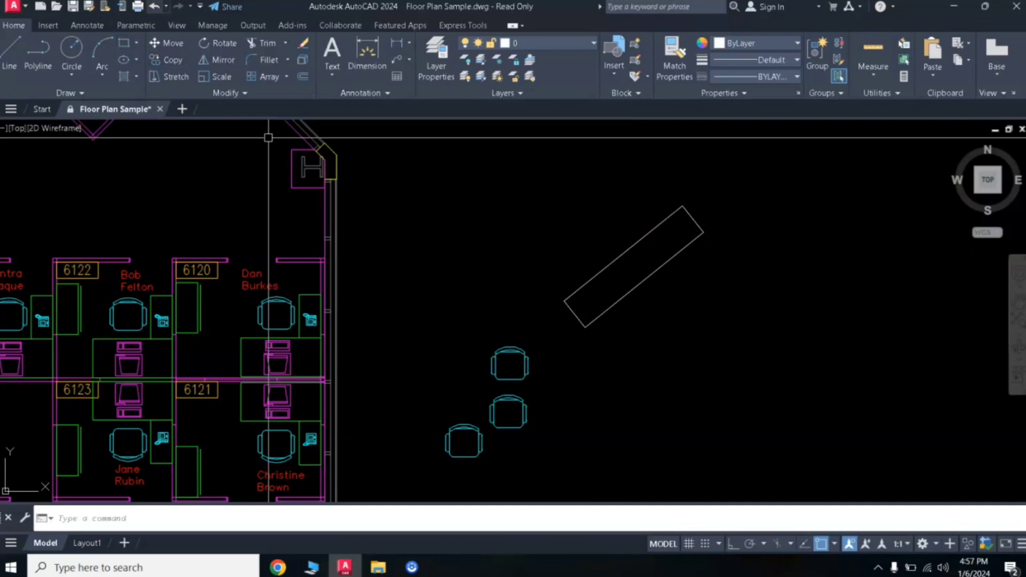
key(ctrl+z)
Rotate the rectangle by exactly 40 degrees about its southwest corner, and undo the rotation
click(771, 278)
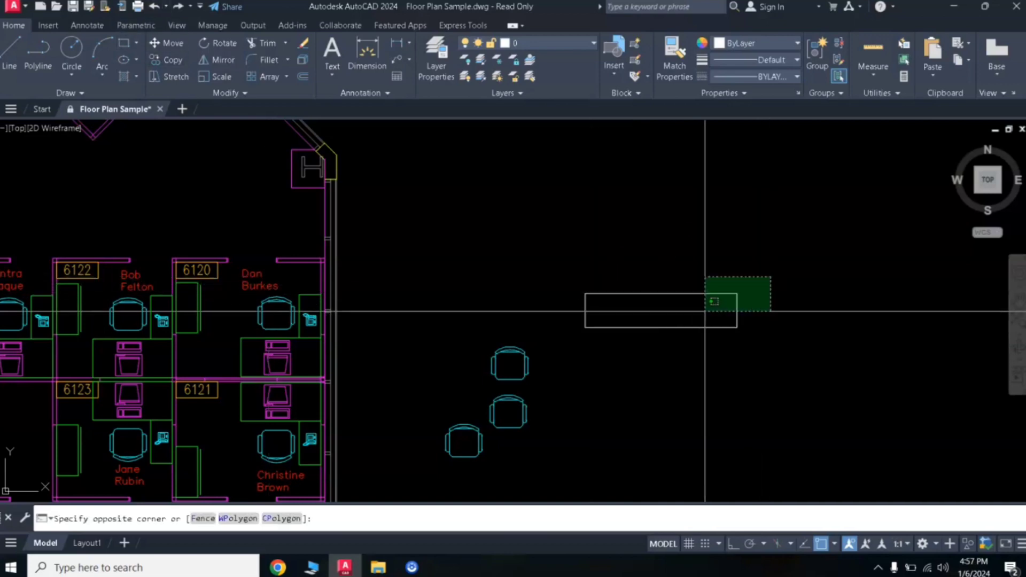
click(570, 331)
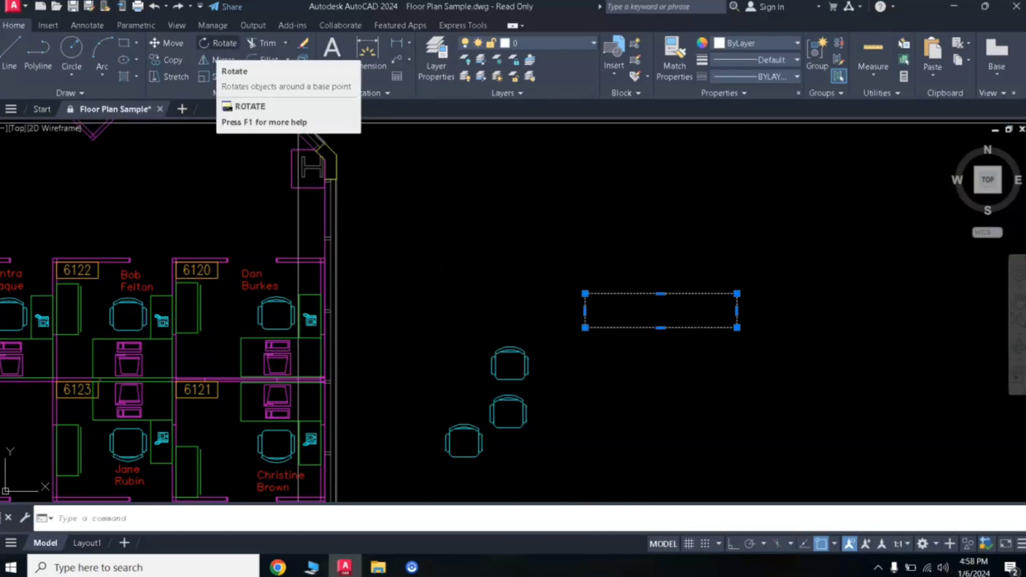
click(217, 44)
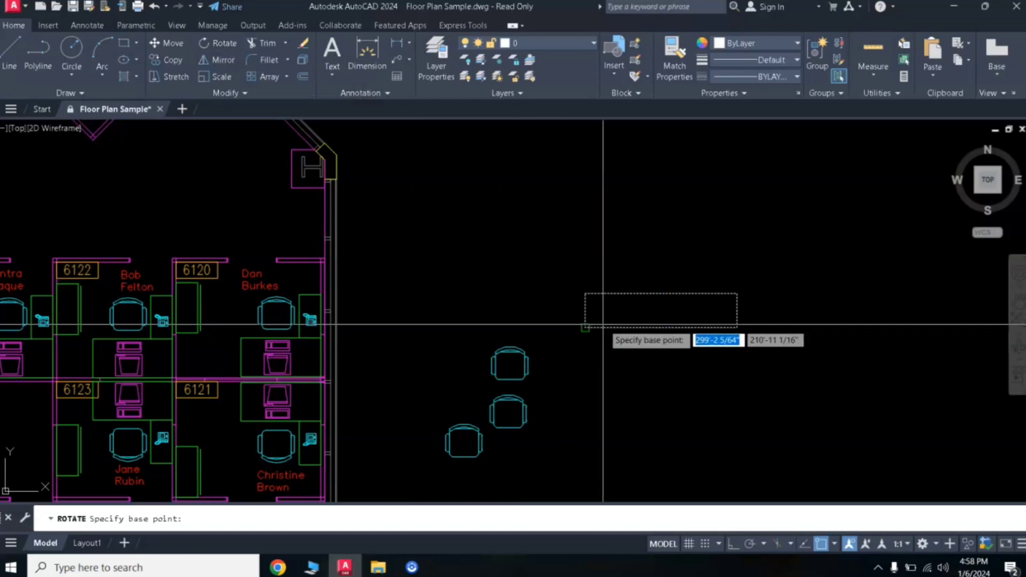
click(586, 327)
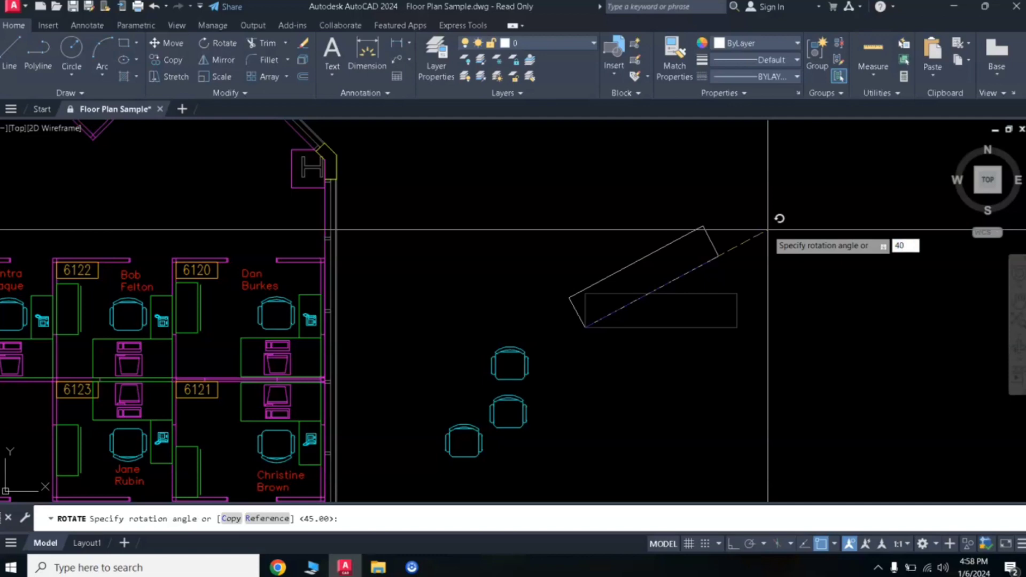
key(Return)
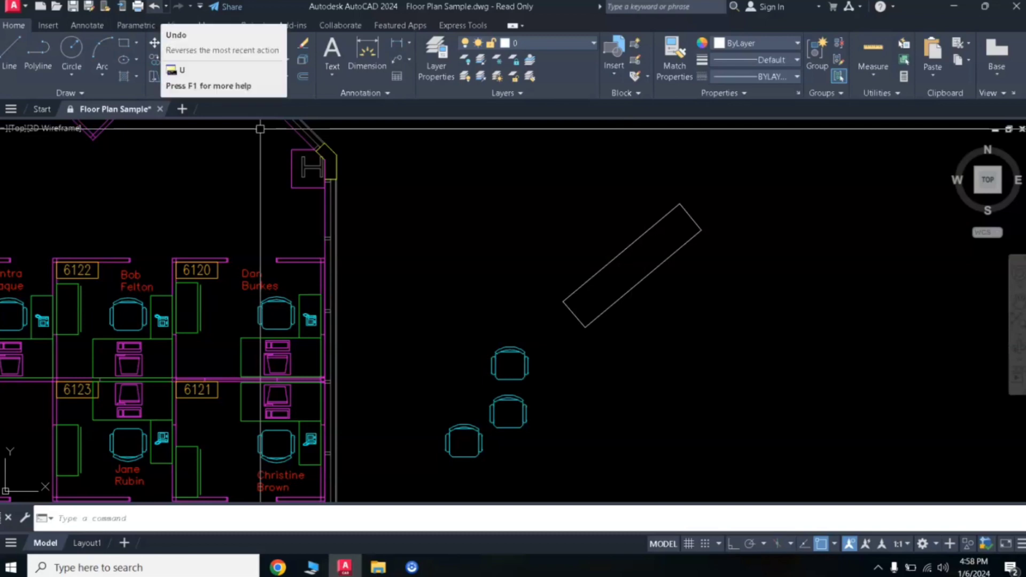
click(154, 6)
Rotate the rectangle upright about its southwest corner with Ortho mode on, and undo the rotation
click(777, 268)
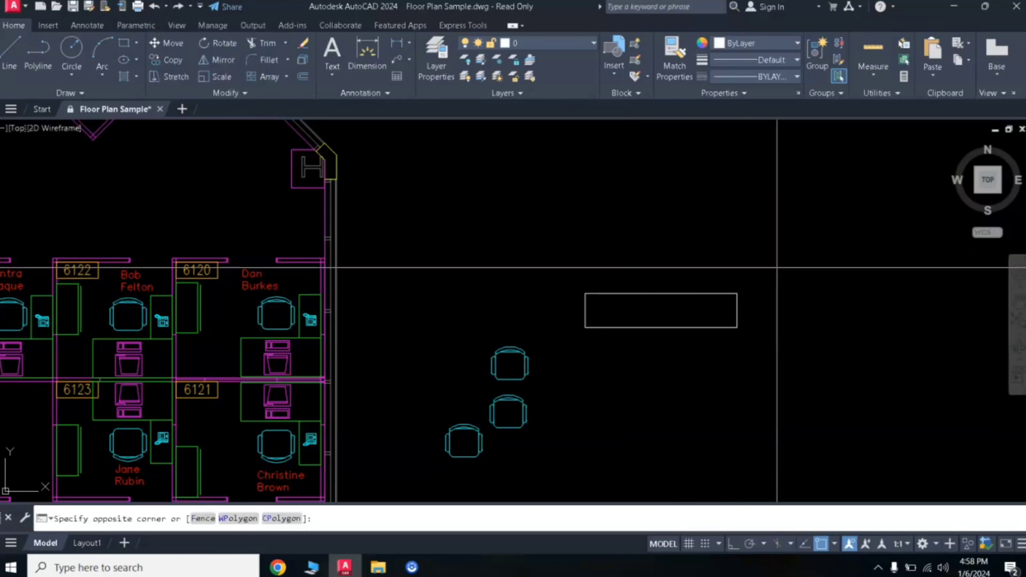
click(571, 349)
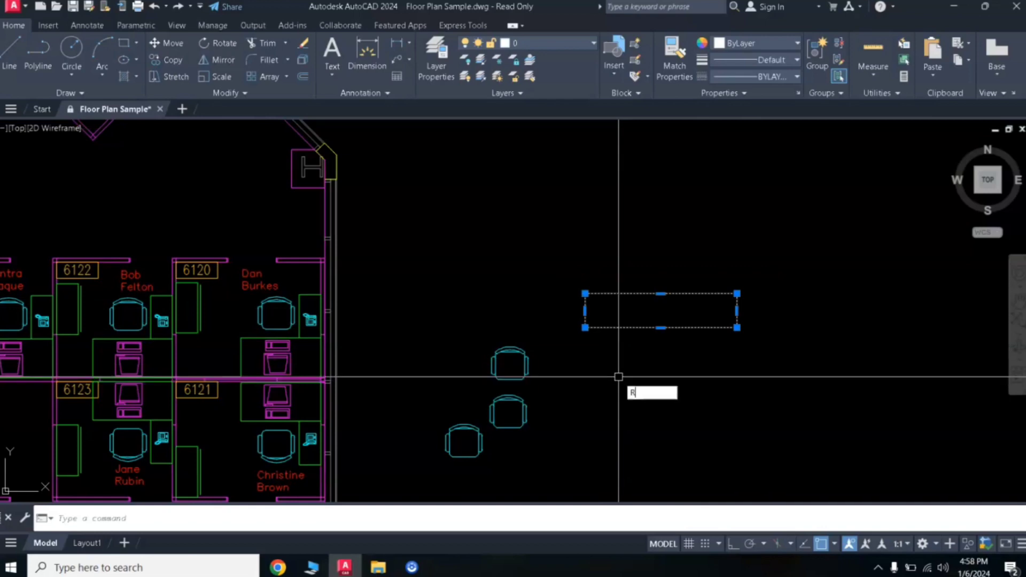
text(O)
key(Return)
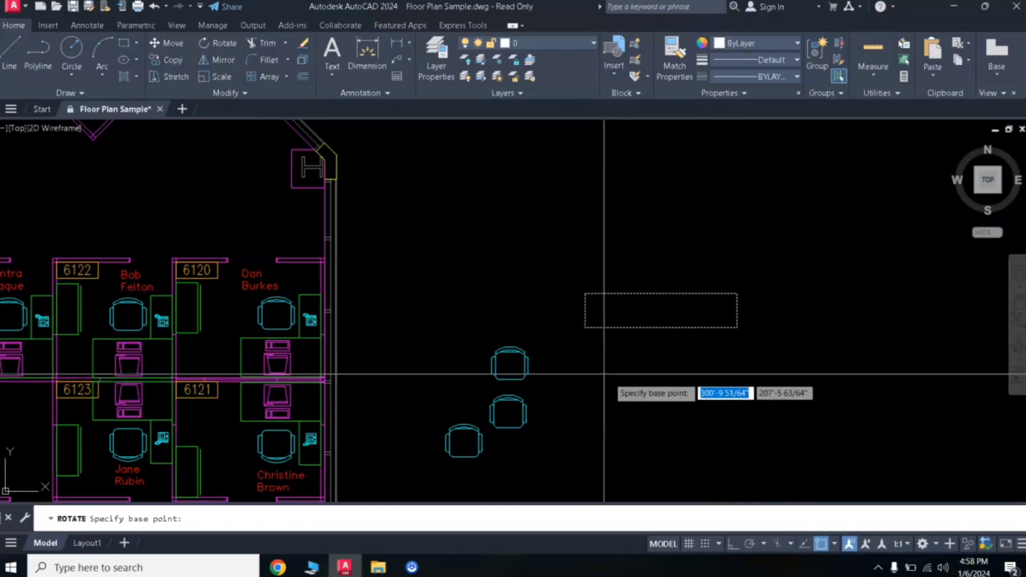
click(585, 327)
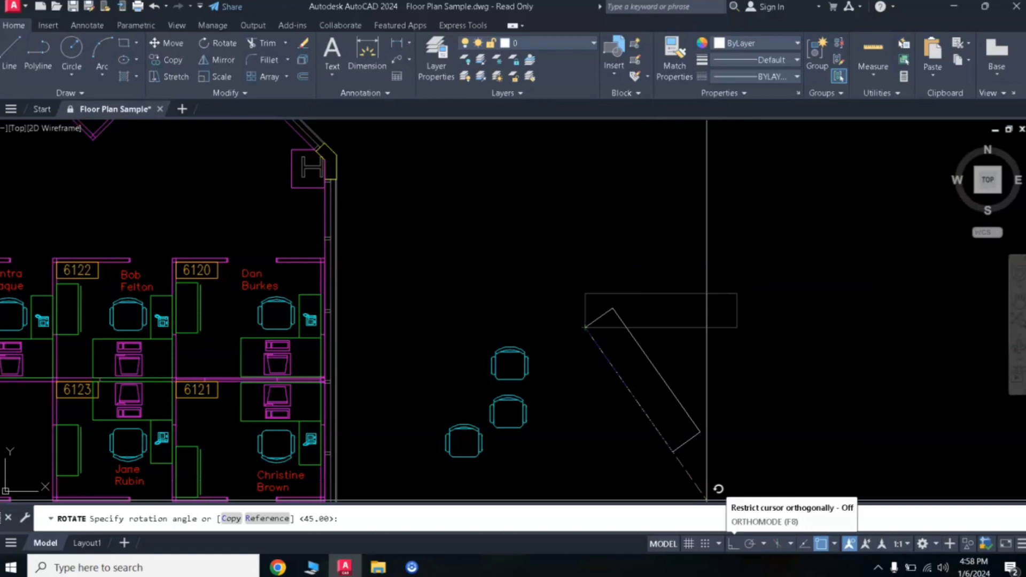
click(734, 544)
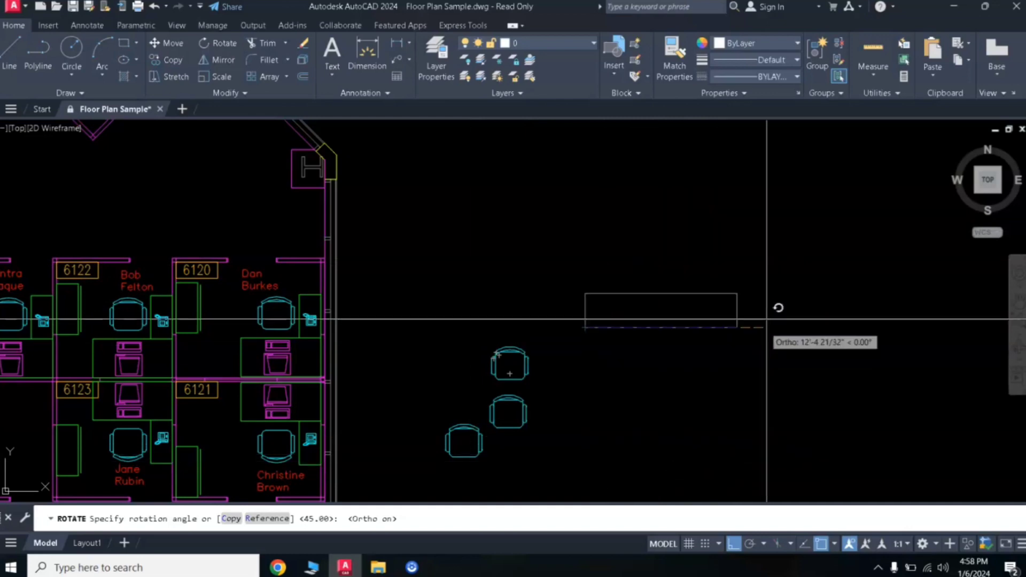
click(612, 198)
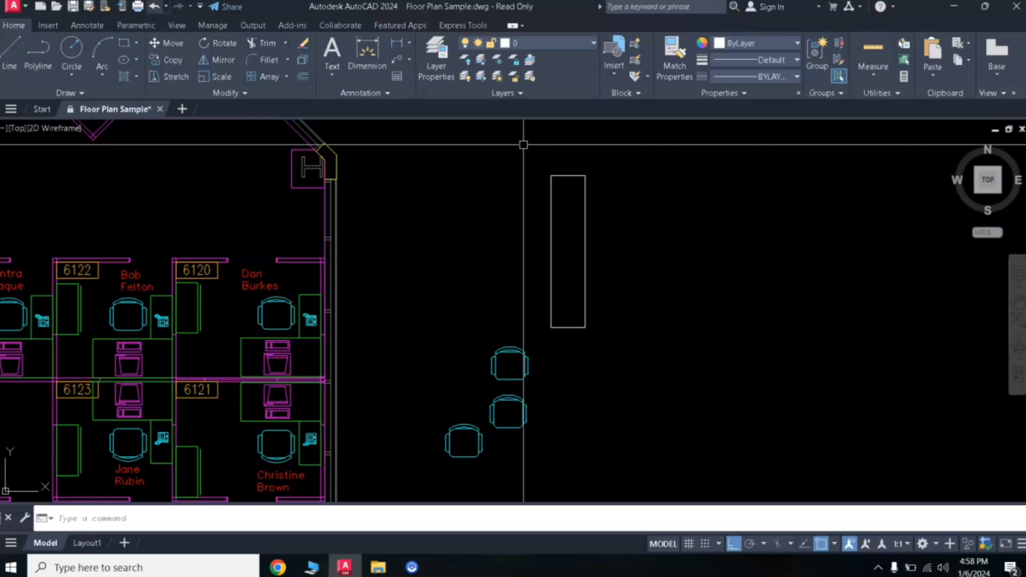
key(ctrl+z)
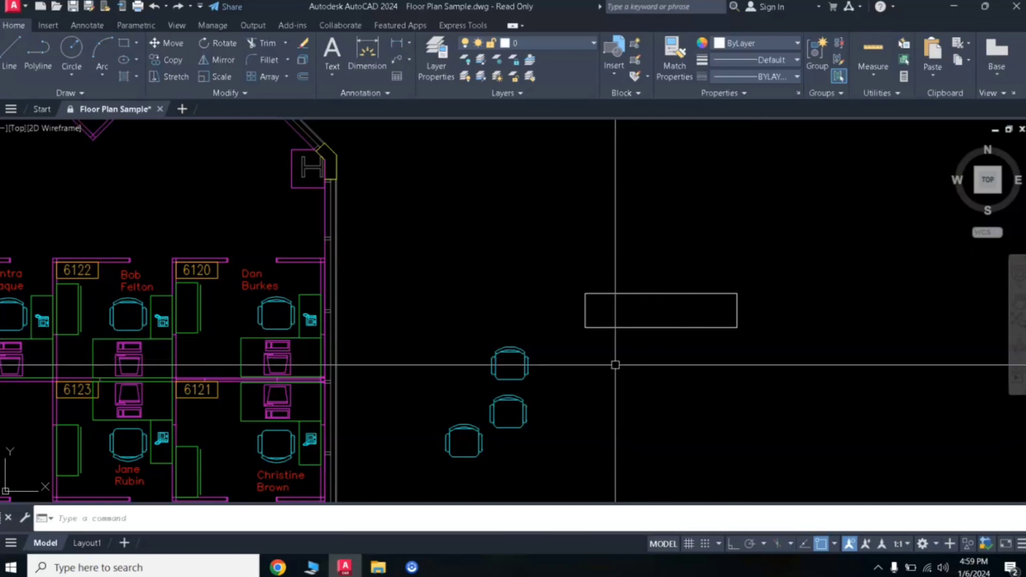
Rotate the rectangle counter-clockwise by eye about its southwest corner to a shallow upward slant toward the east
click(745, 348)
click(586, 262)
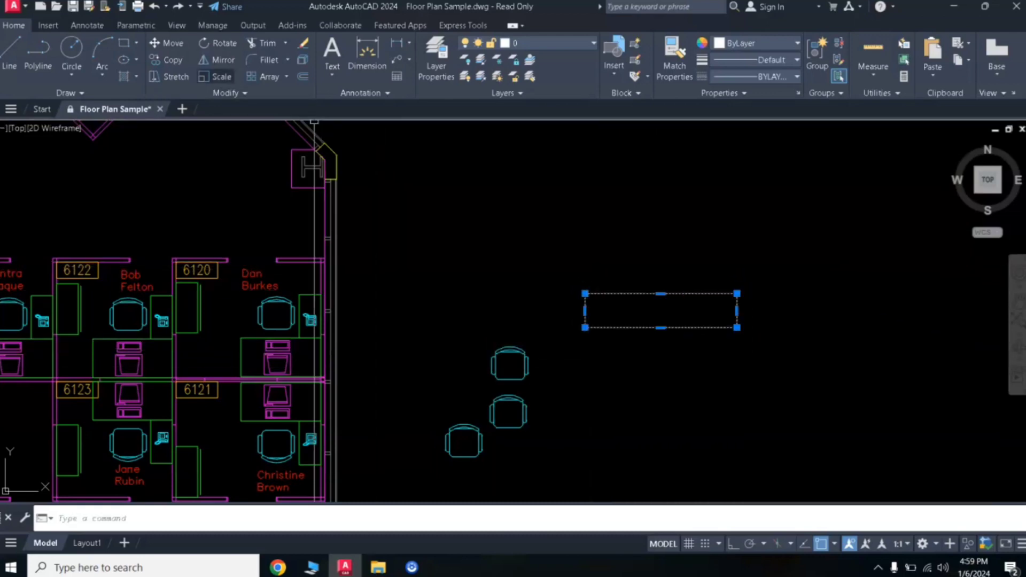
click(218, 43)
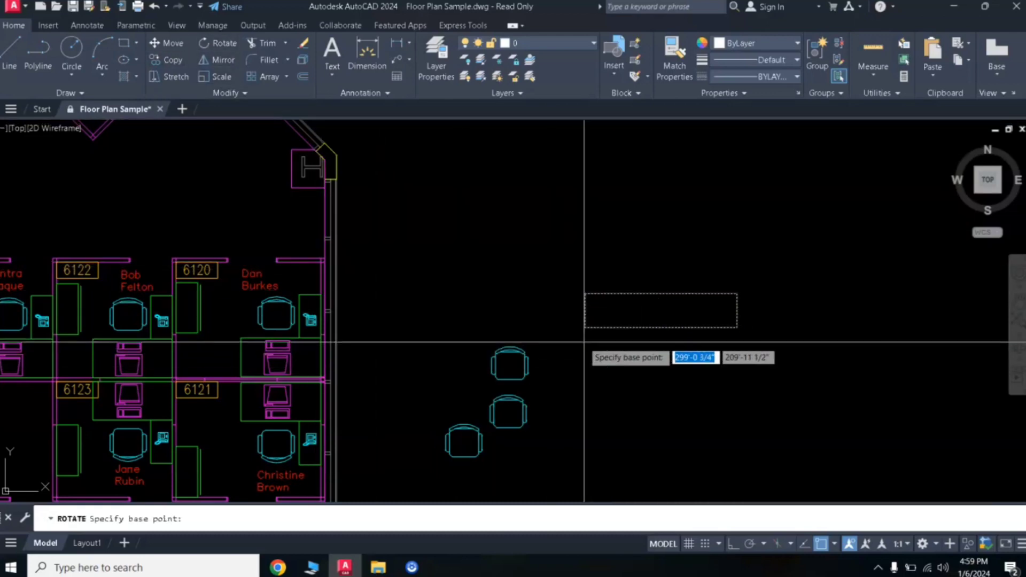
click(586, 327)
click(735, 259)
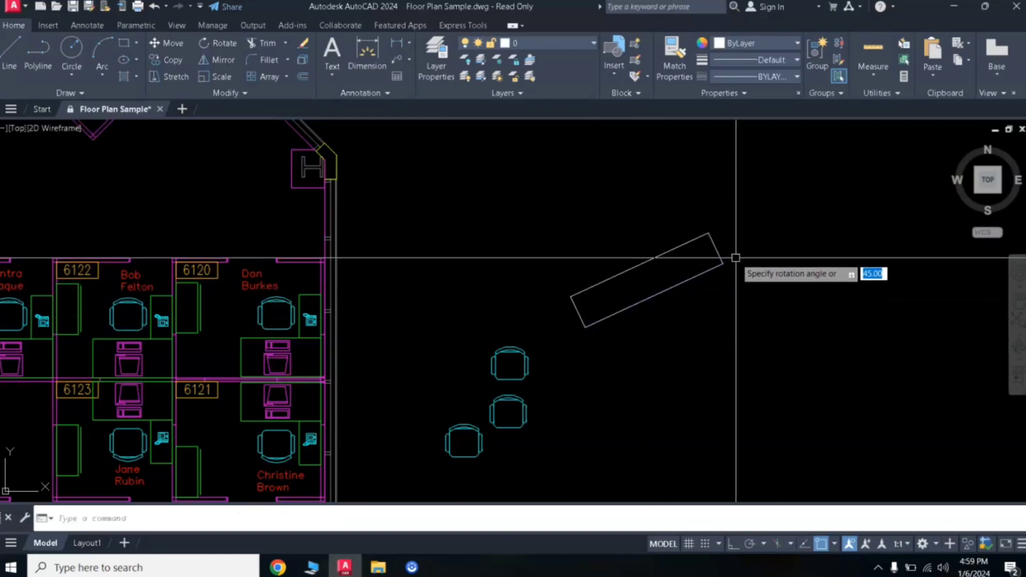
Move the slanted rectangle southeast, farther away from the chairs
click(653, 312)
click(630, 252)
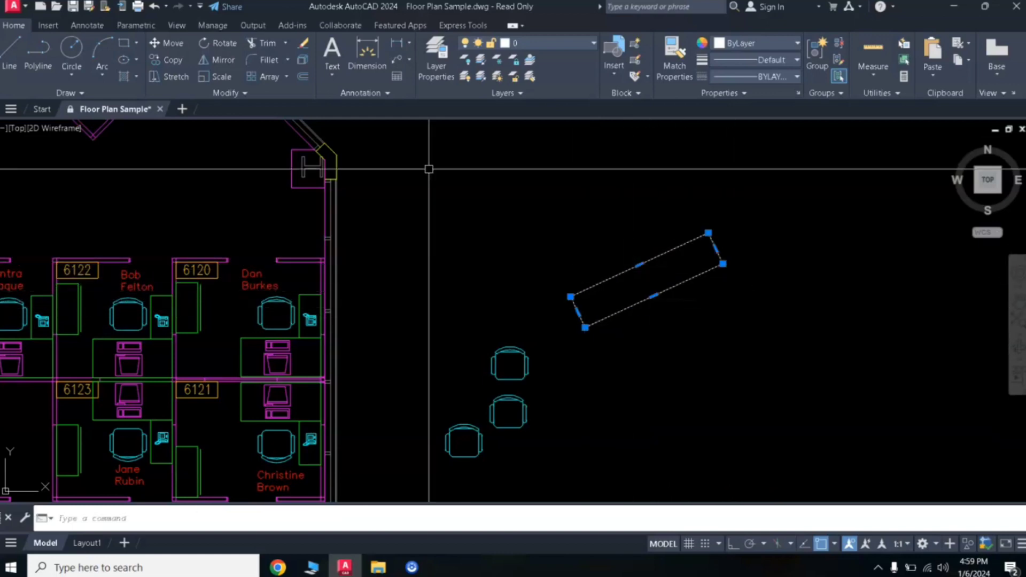
click(166, 42)
click(531, 310)
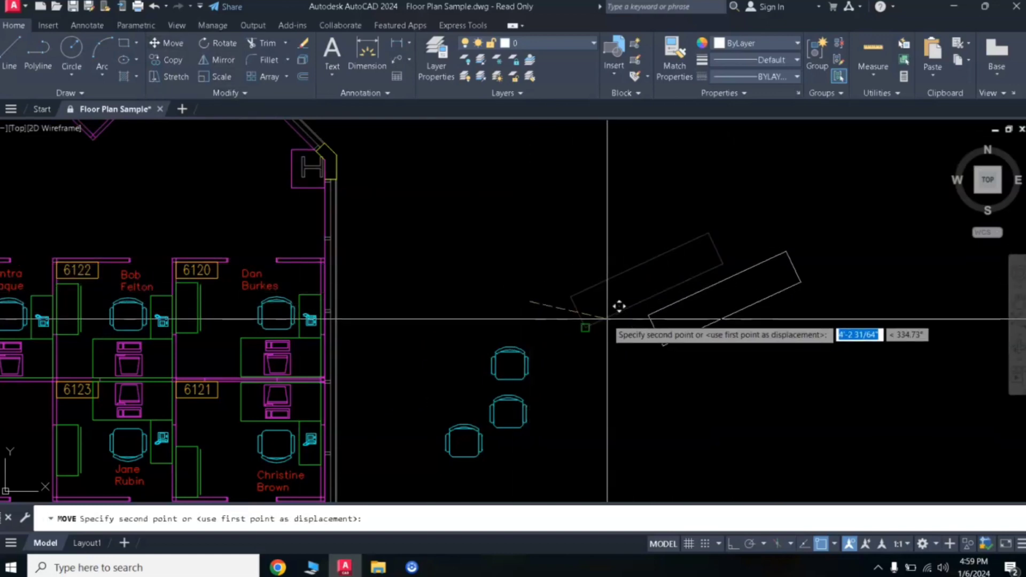
click(626, 350)
Move the slanted rectangle a short distance northeast
click(749, 374)
click(701, 296)
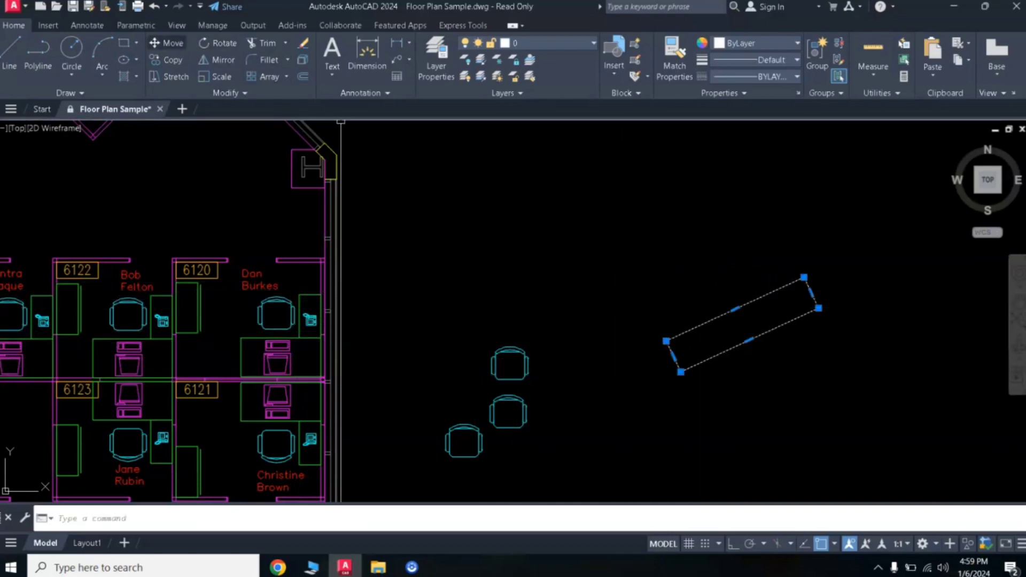
click(166, 43)
click(687, 378)
click(716, 339)
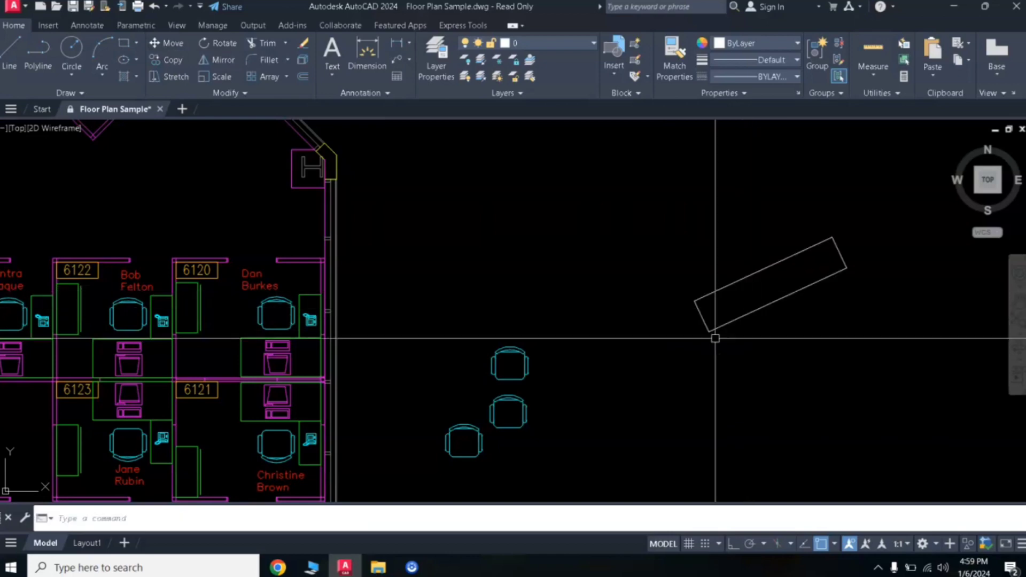
Mirror the slanted rectangle across a vertical line just west of it, using Ortho mode and keeping the source object
click(818, 360)
click(726, 230)
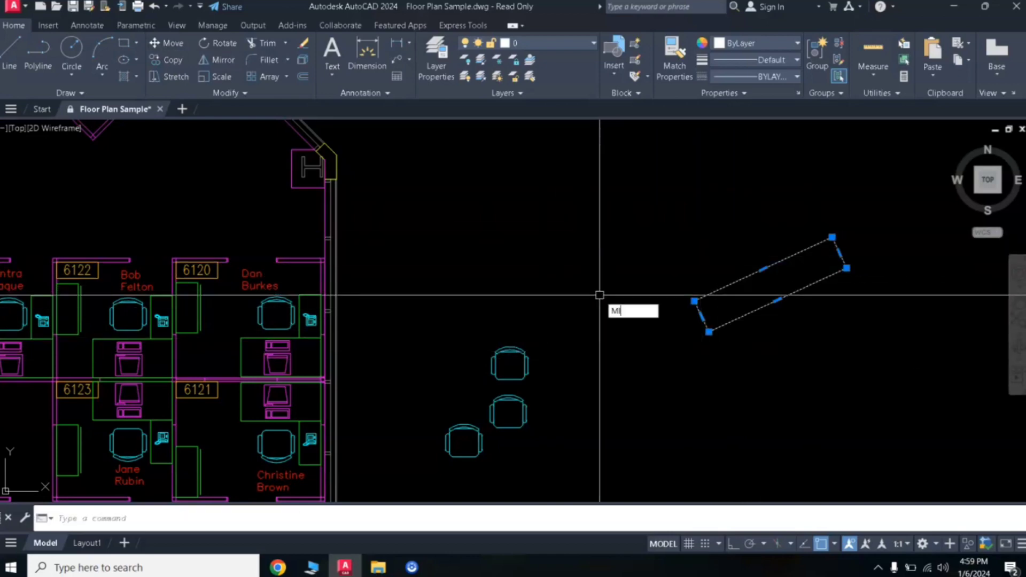
key(Return)
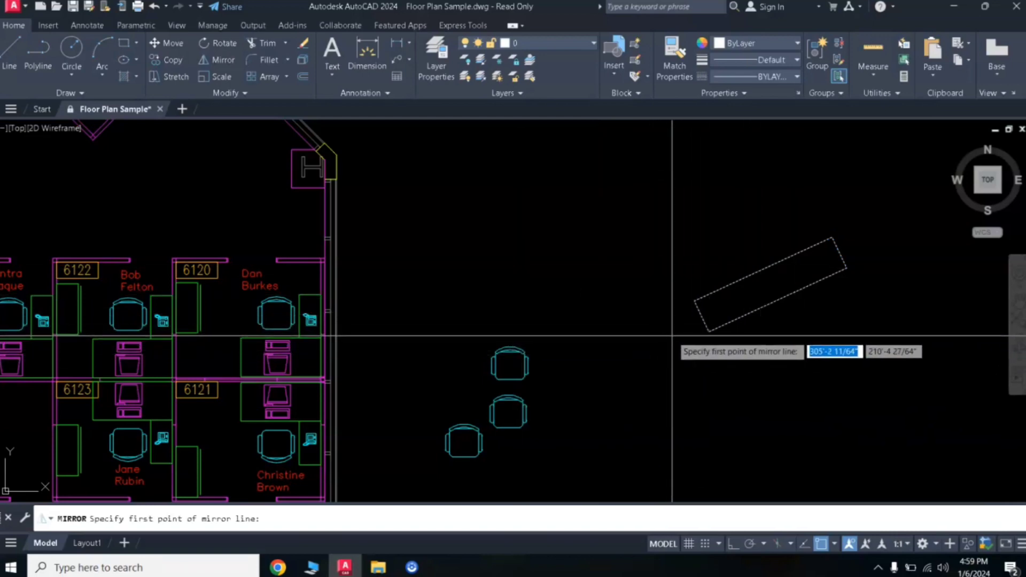
click(657, 341)
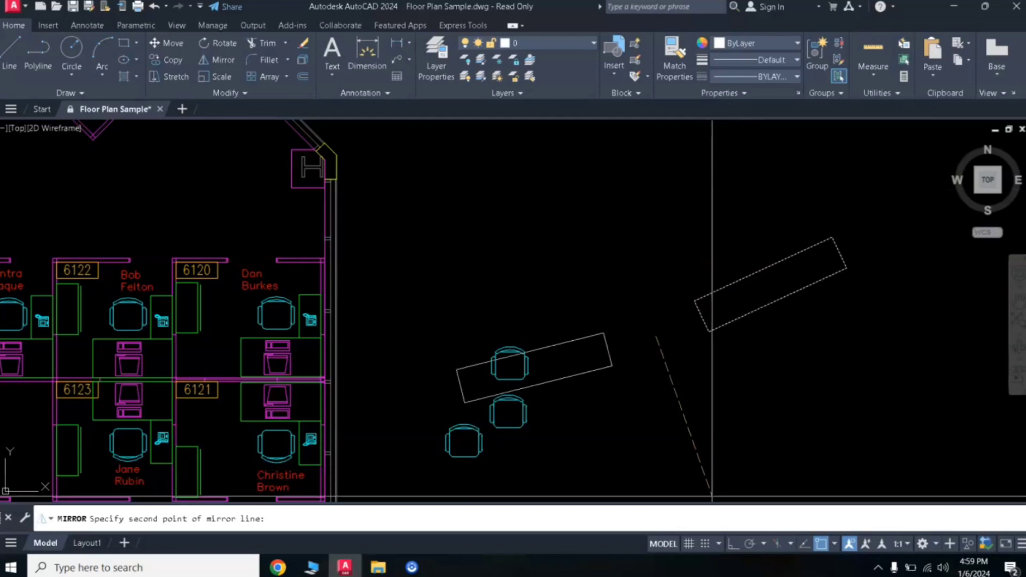
key(F8)
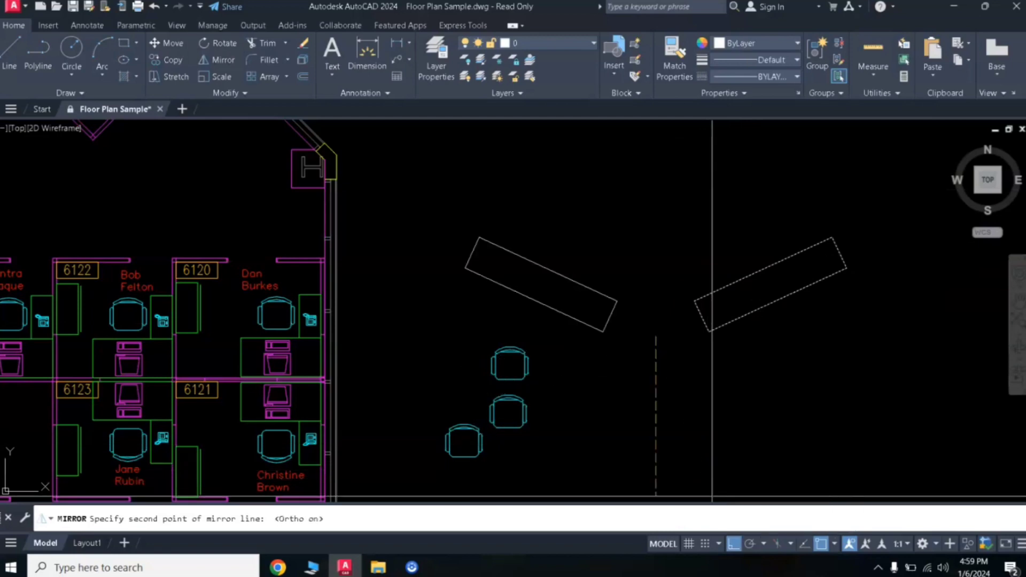
click(608, 192)
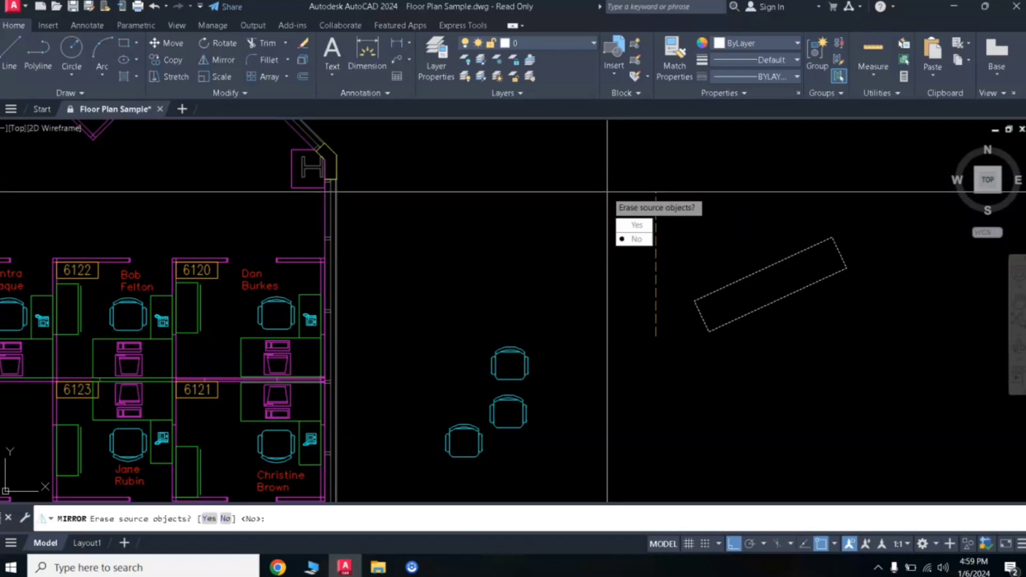
key(Return)
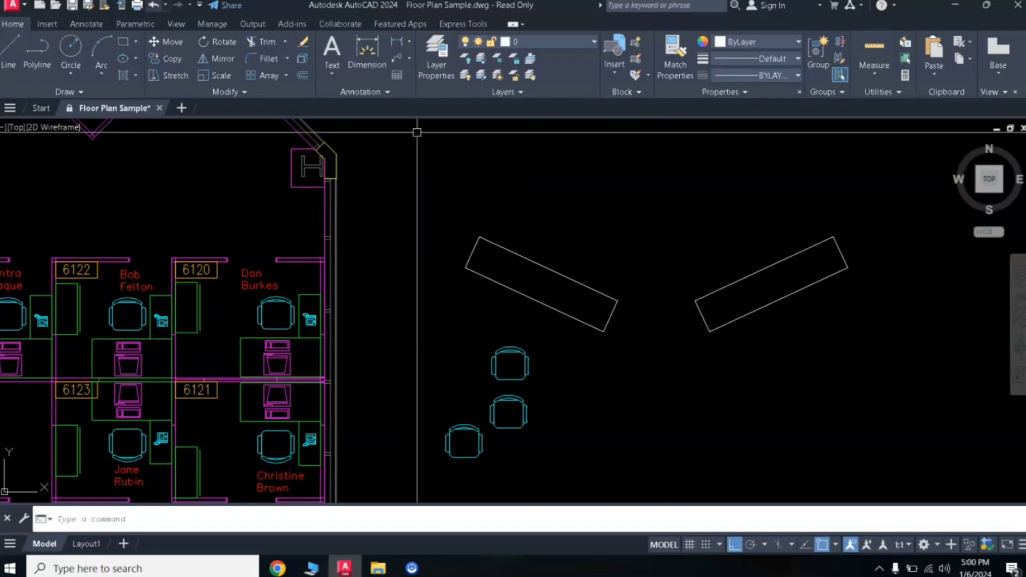
Undo the mirror, both moves and the last rotation of the rectangle
key(ctrl+z)
key(ctrl+z)
key(ctrl+z)
key(ctrl+z)
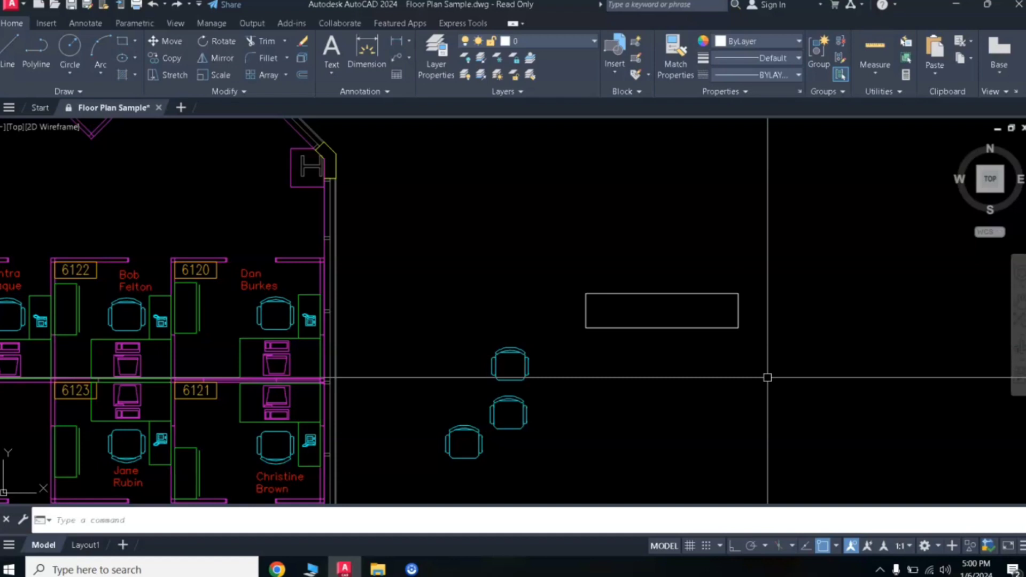
Stretch the east end of the rectangle horizontally eastward by about 9'-11" using a crossing selection and its lower east corner as base point
text(s)
key(Return)
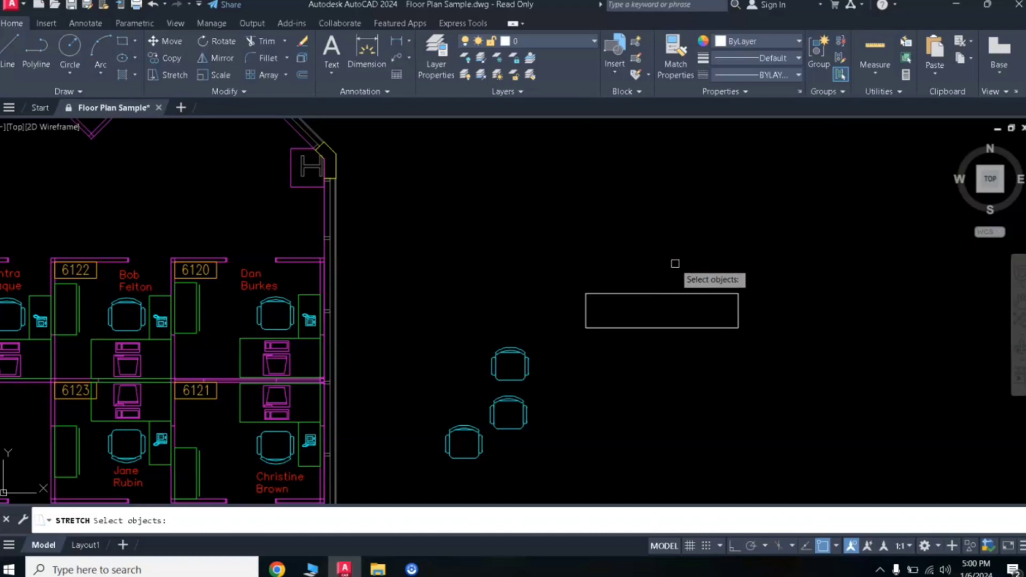
click(798, 260)
click(722, 374)
key(Return)
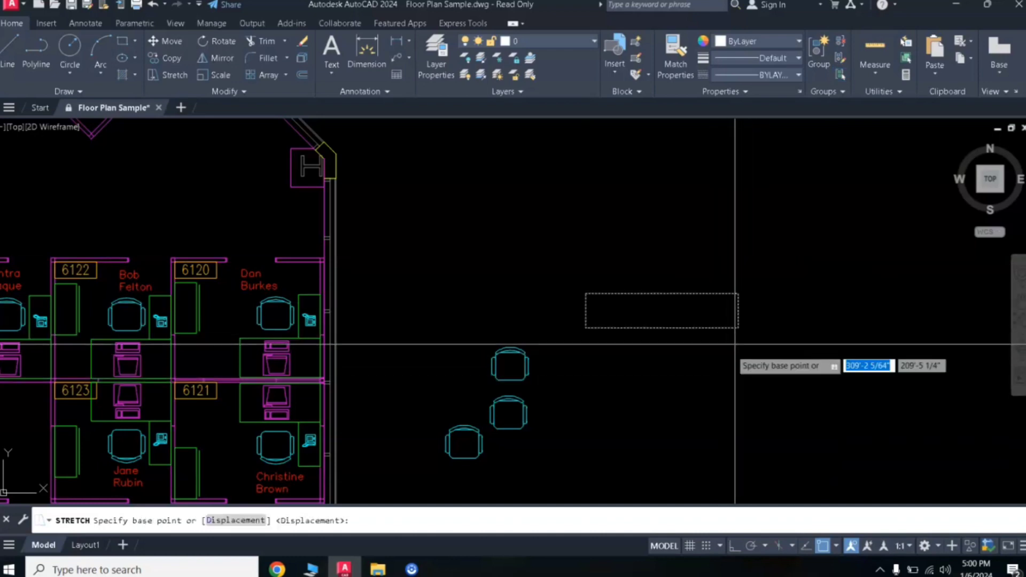
click(738, 328)
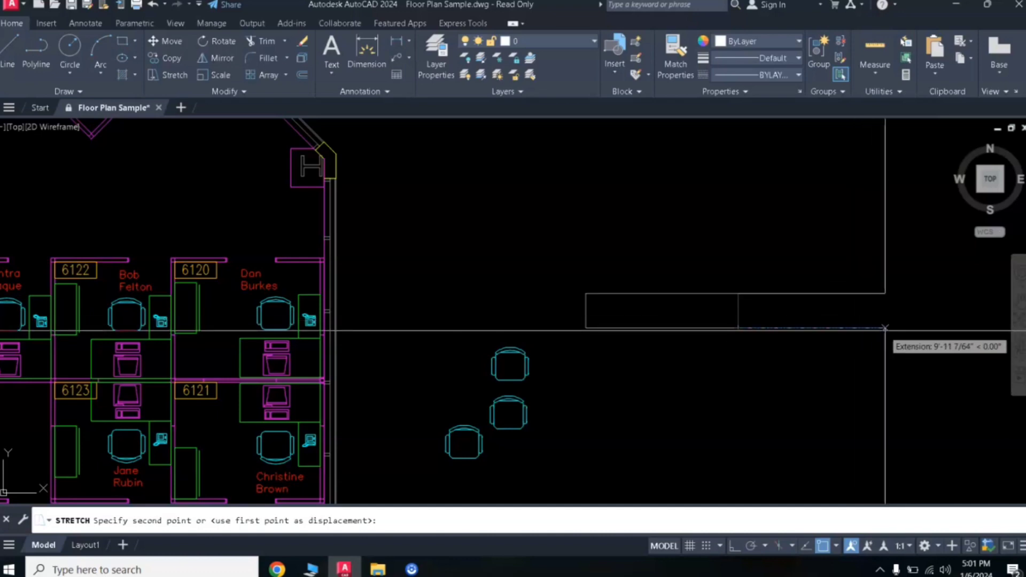
click(889, 328)
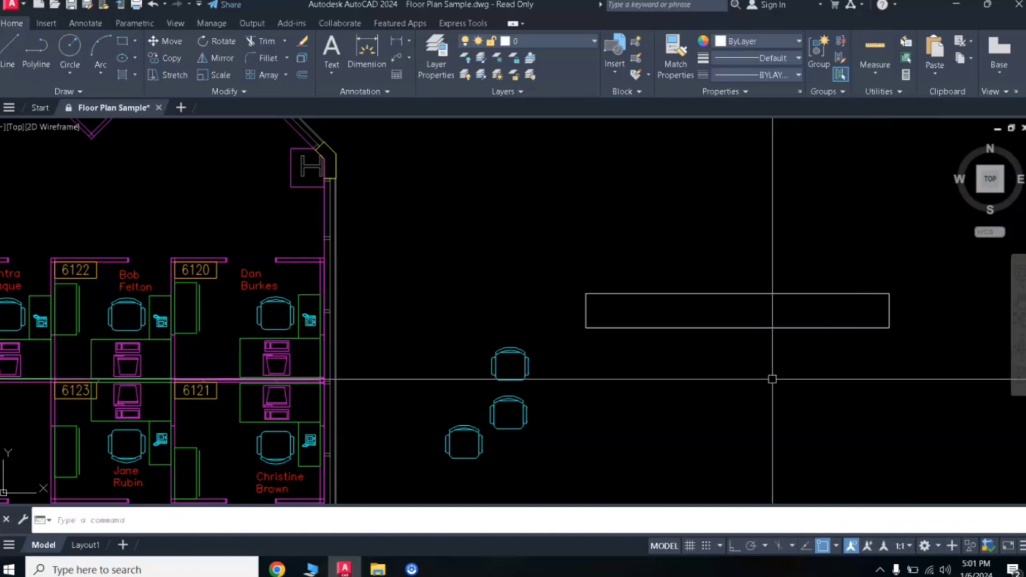
Stretch the rectangle's east end back west by about 9', turning Ortho mode on to keep the sides straight
right_click(885, 295)
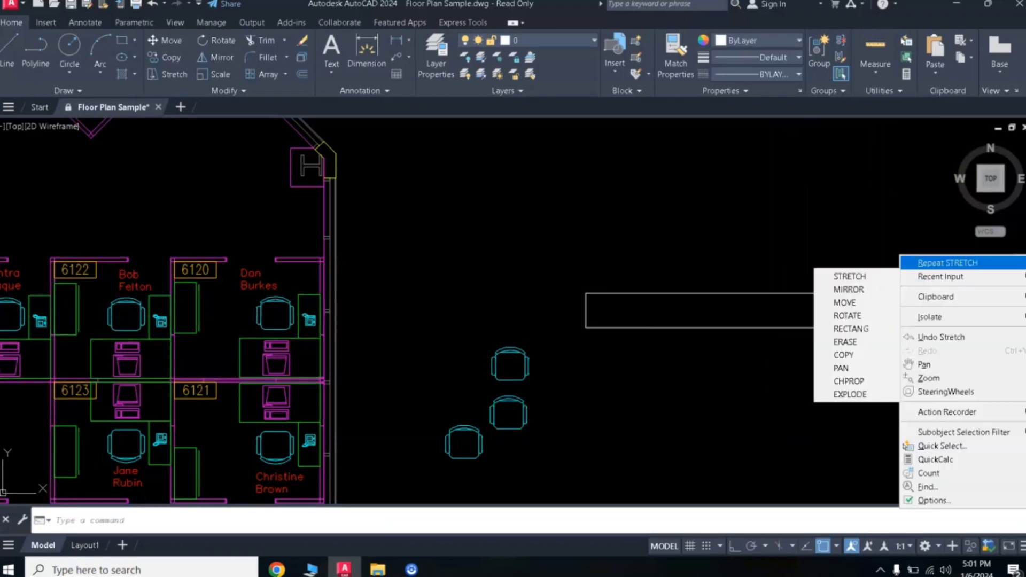
click(941, 263)
click(932, 266)
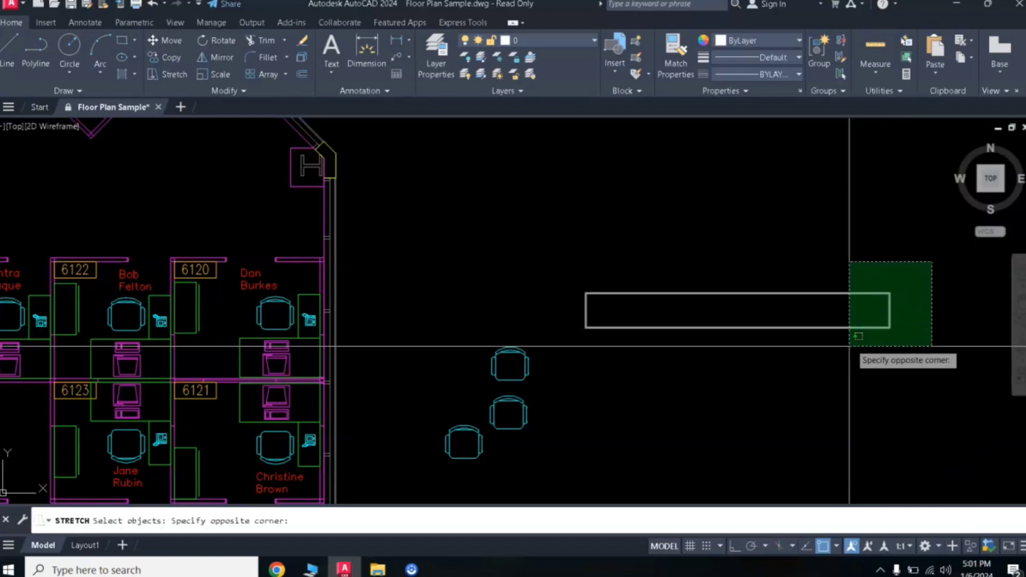
click(850, 350)
key(Return)
click(890, 327)
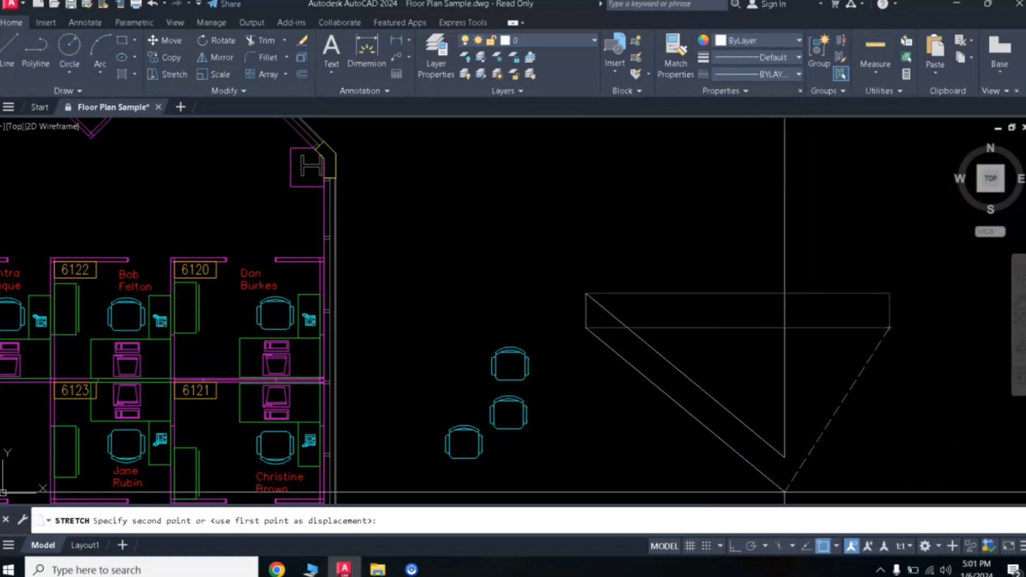
key(F8)
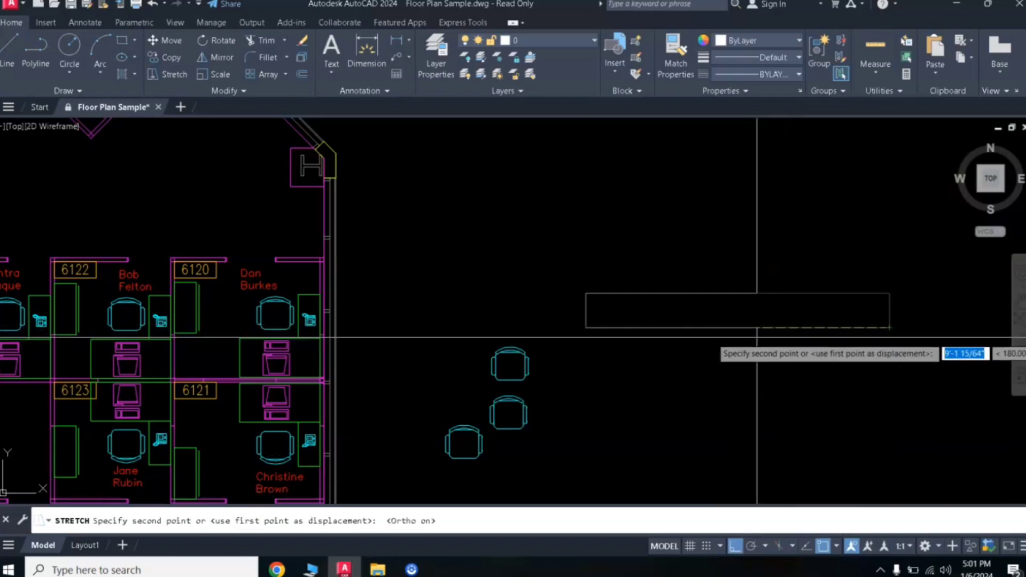
click(759, 343)
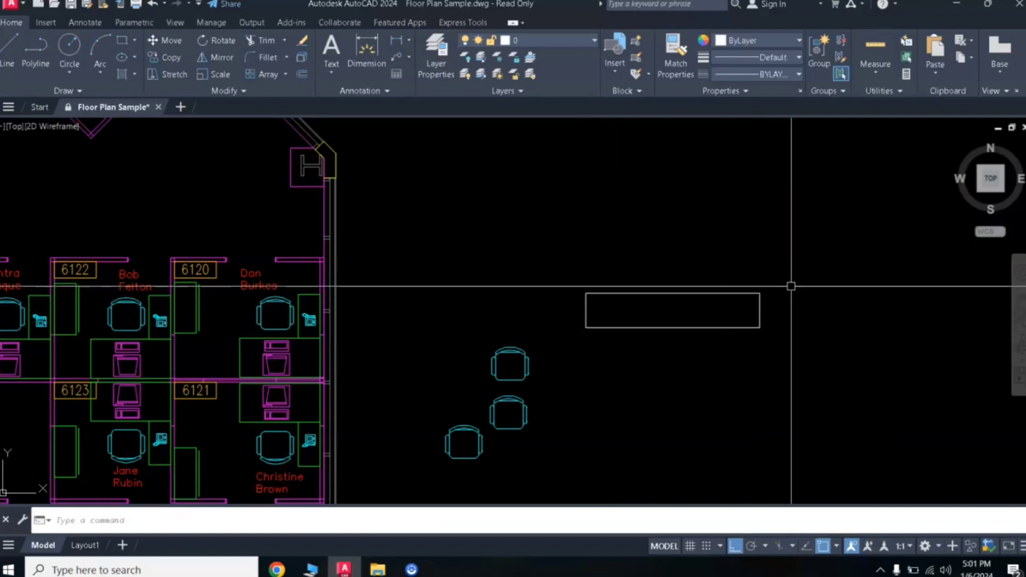
Stretch the rectangle's north edge northward by about 4'-2" from its midpoint
key(Return)
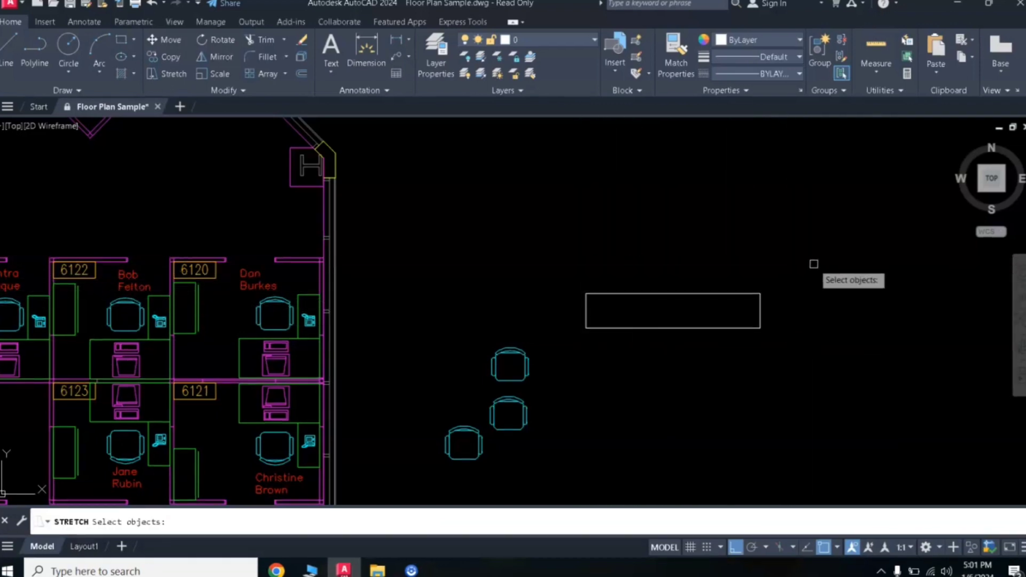
click(814, 264)
click(558, 304)
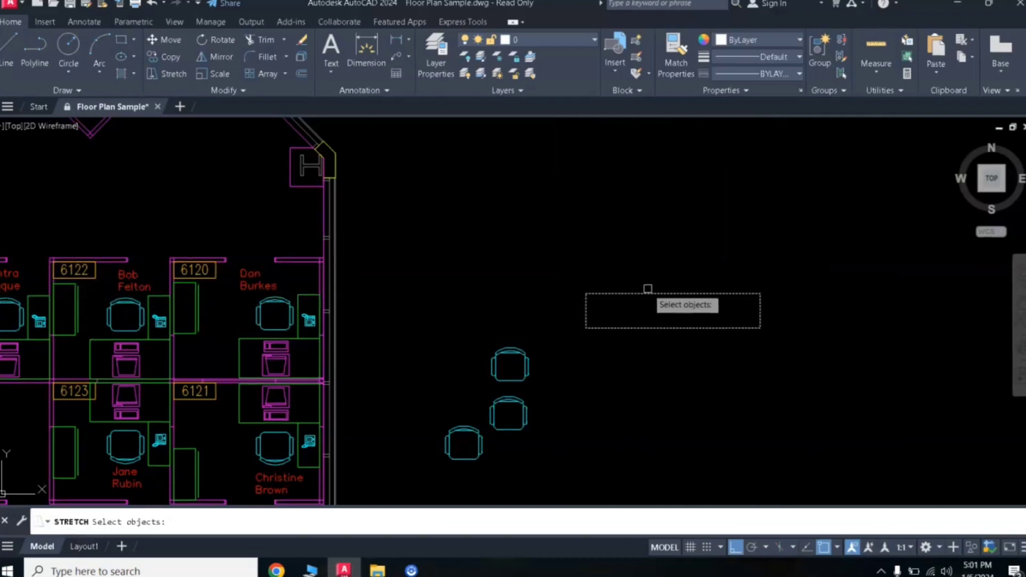
key(Return)
click(673, 293)
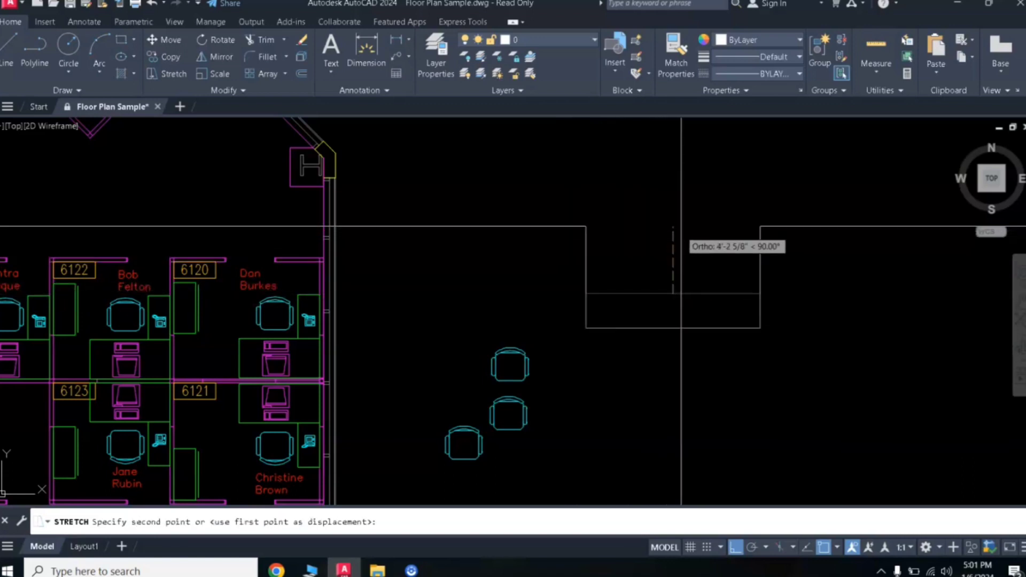
click(682, 227)
Stretch the rectangle's south edge southward by about 5'-6" from its midpoint
right_click(673, 234)
click(706, 240)
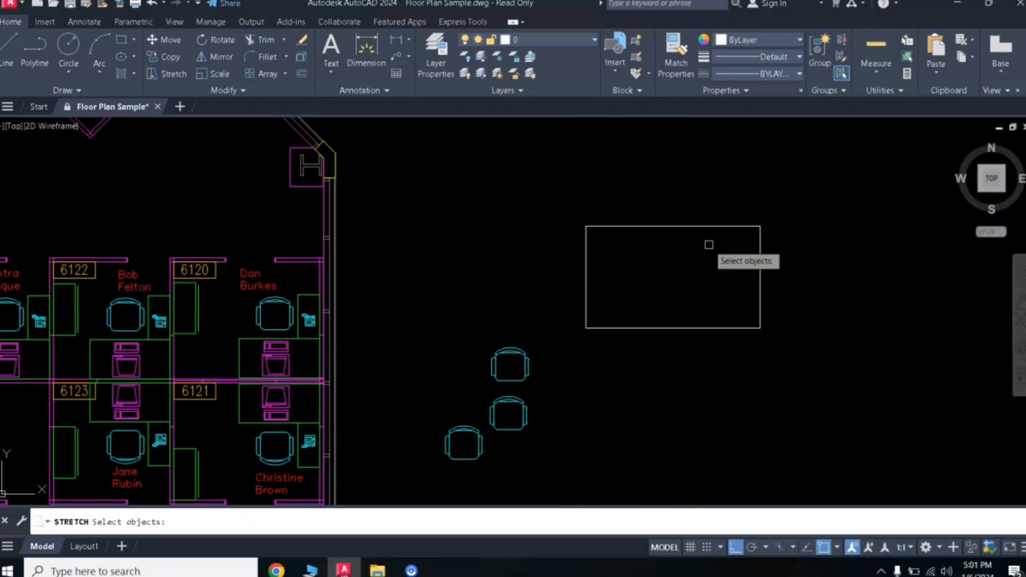
click(804, 317)
click(569, 348)
key(Return)
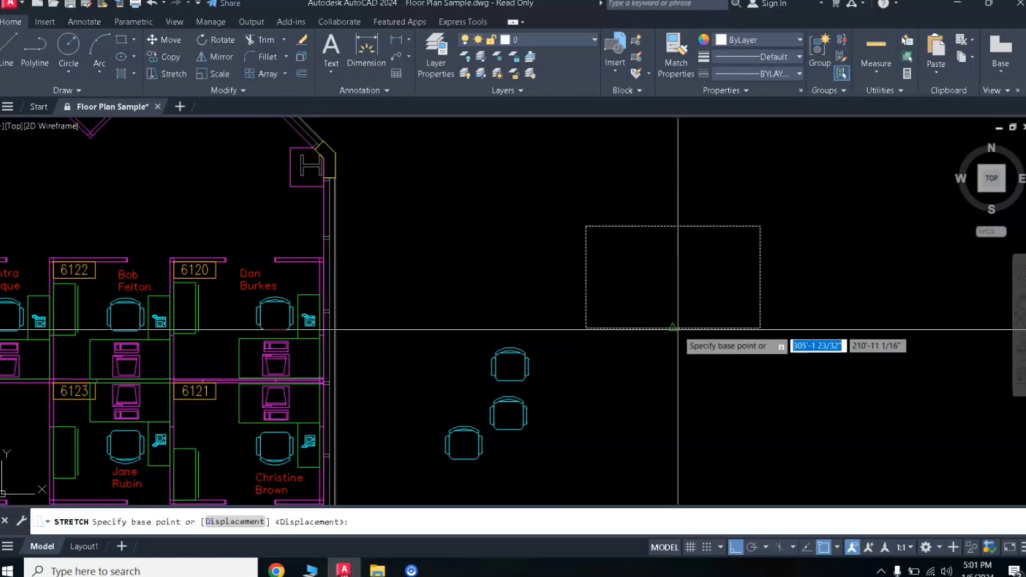
click(673, 329)
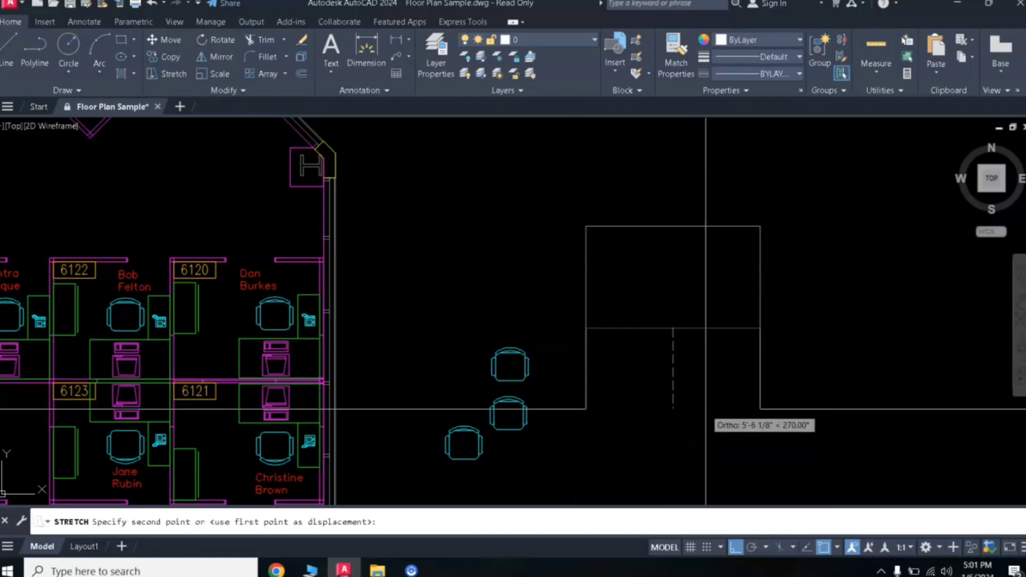
click(706, 409)
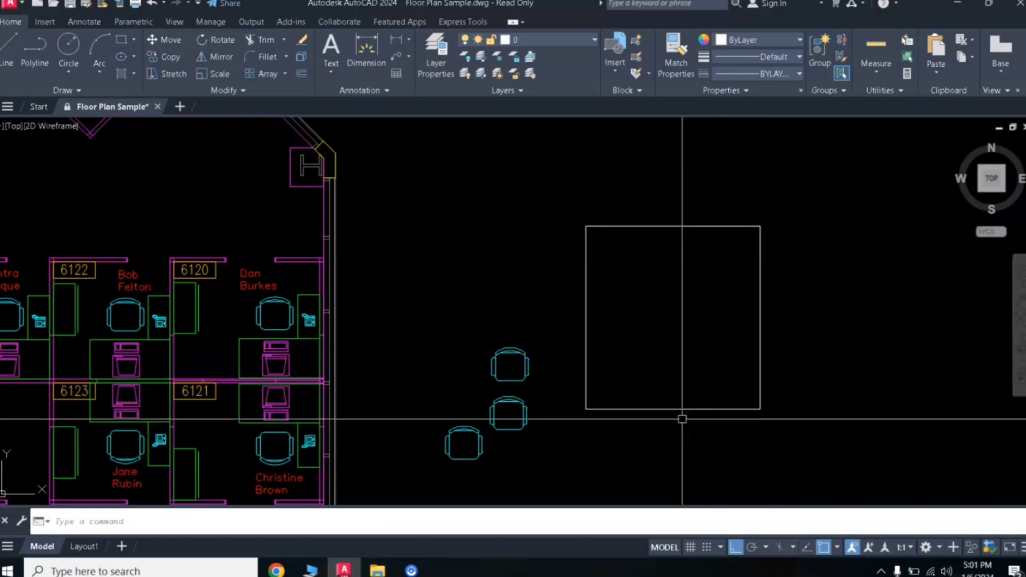
Stretch the rectangle's east side westward by about 5'-8" from its midpoint
right_click(753, 228)
click(775, 234)
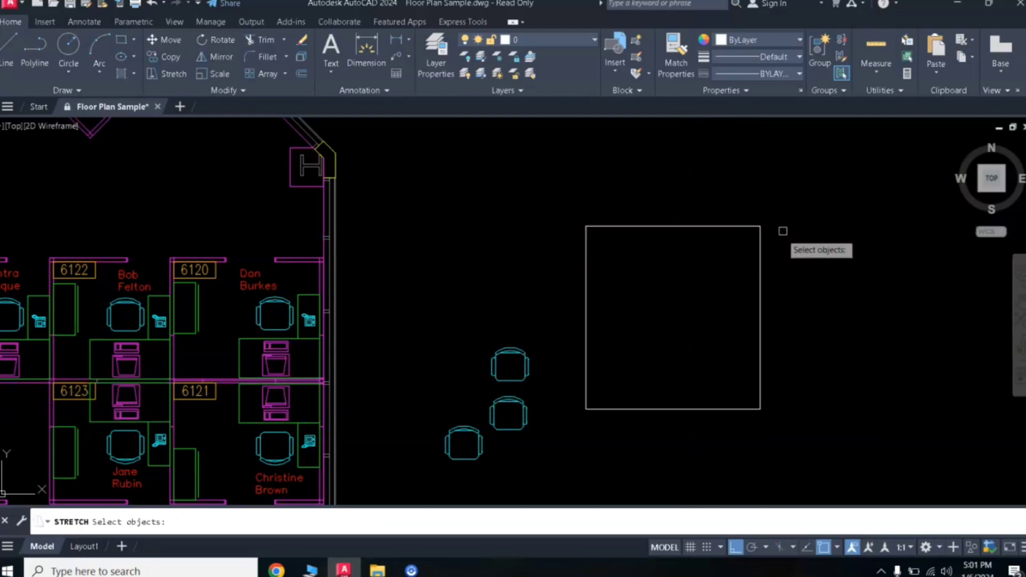
click(795, 195)
click(751, 304)
key(Return)
click(760, 318)
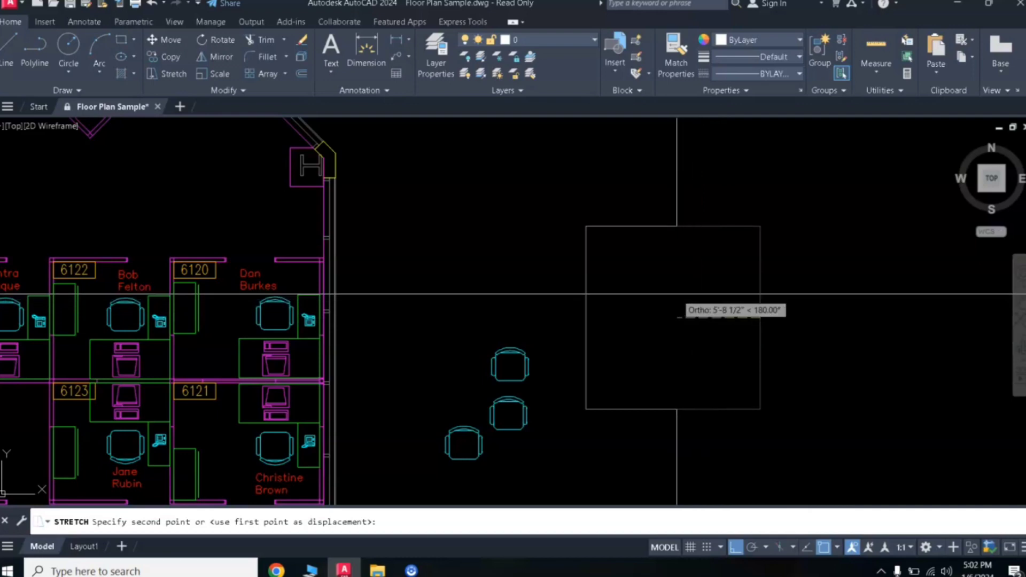
click(678, 294)
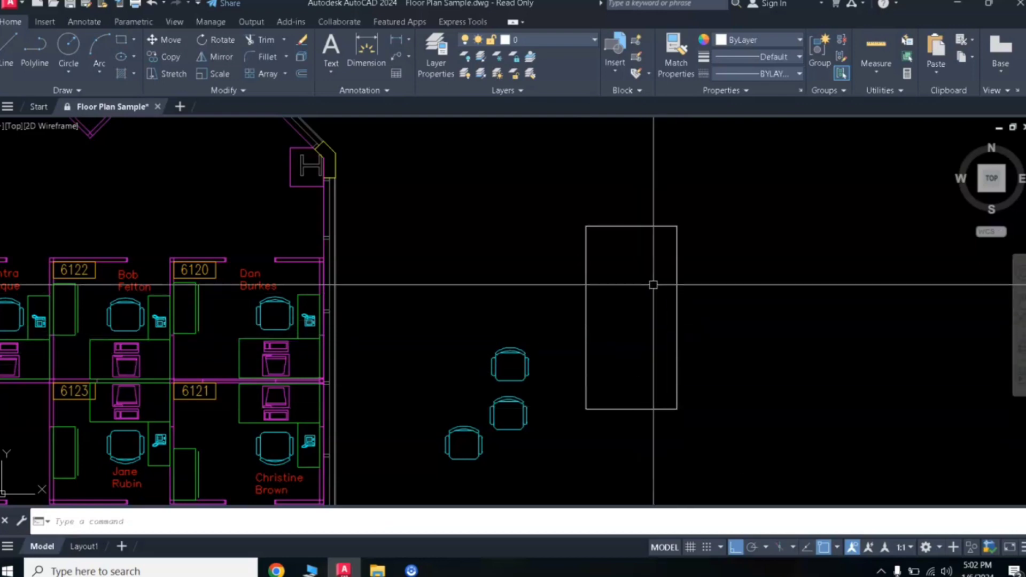
Restart Stretch and try to pick the rectangle with a left-to-right window covering only its western part
right_click(634, 257)
click(669, 267)
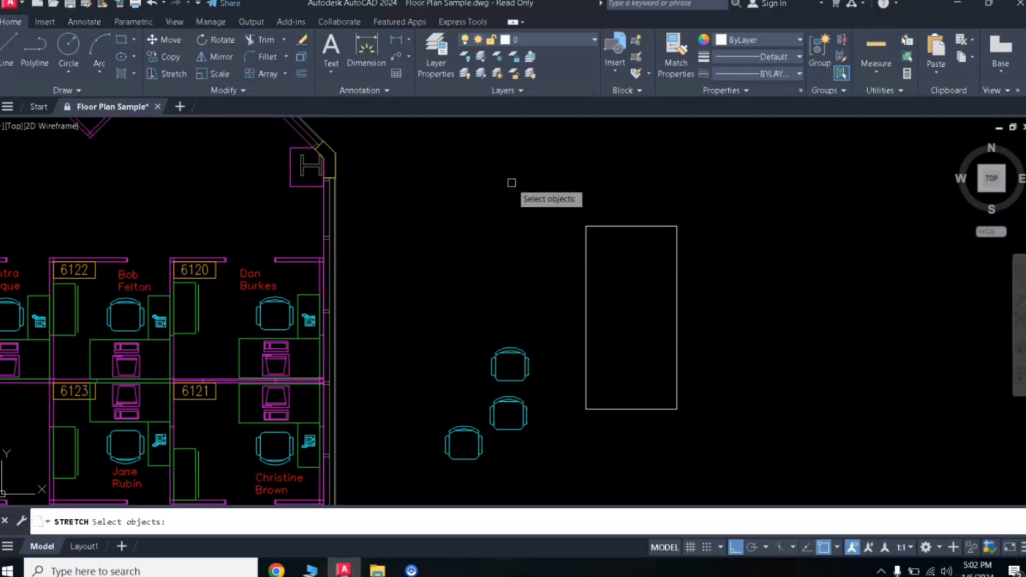
click(526, 196)
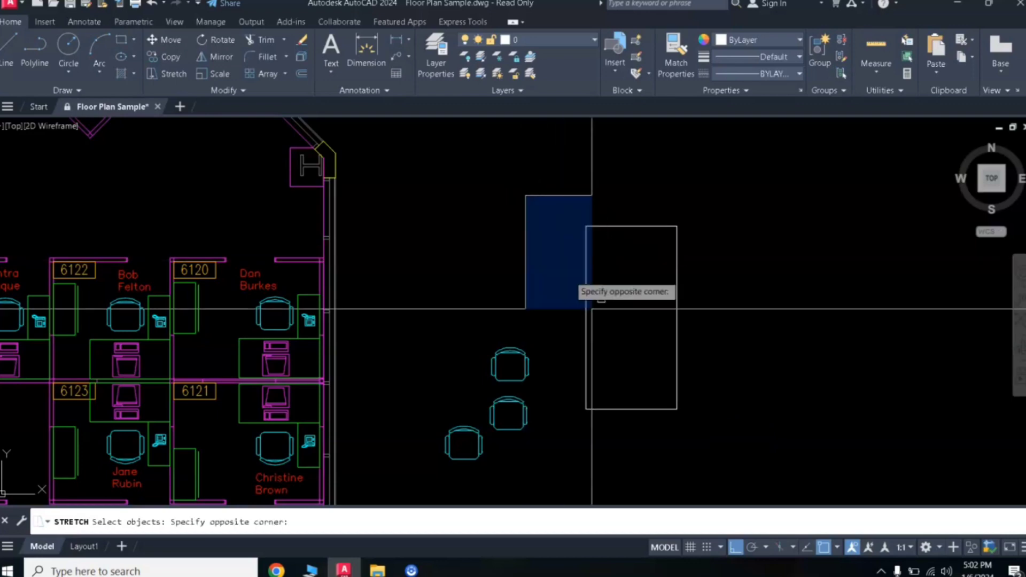
click(653, 431)
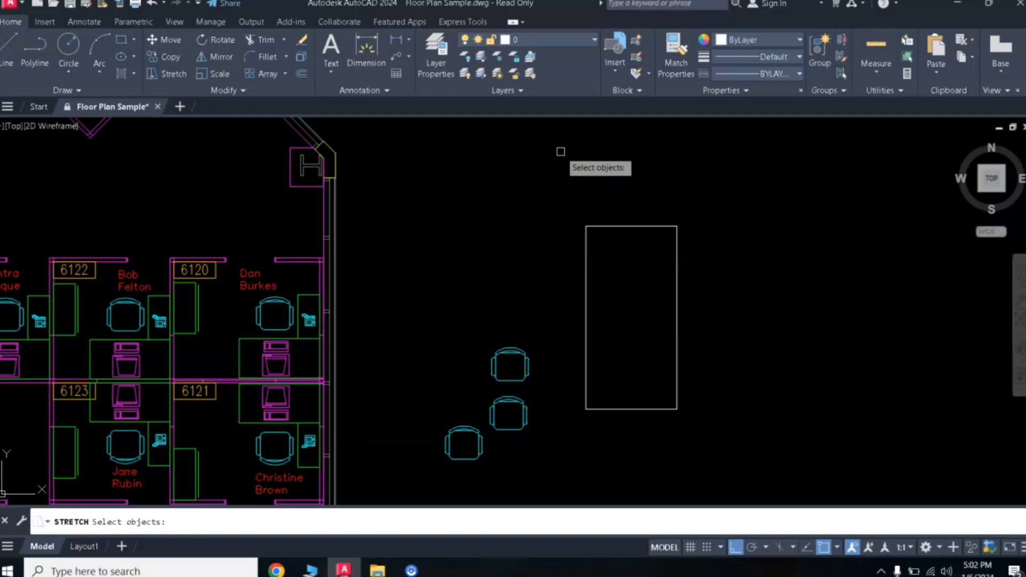
click(561, 208)
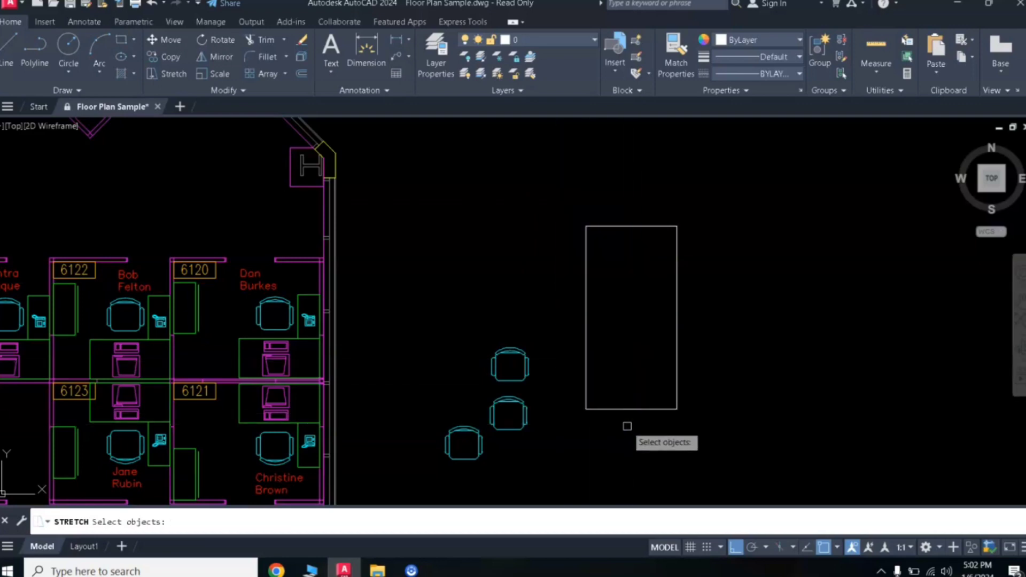
Stretch the rectangle's east side eastward with a crossing selection until the shape is nearly square
click(792, 185)
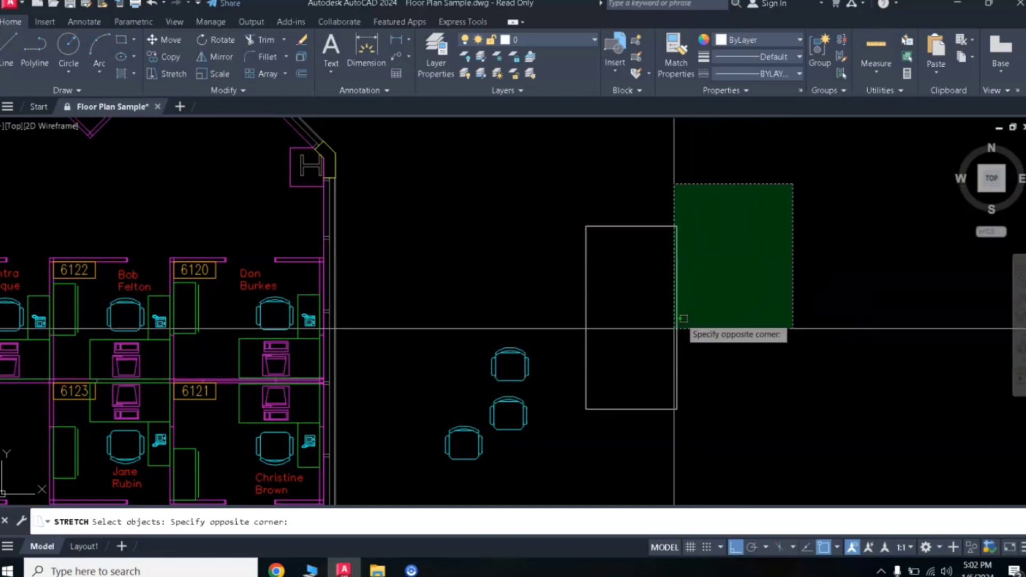
click(657, 430)
key(Return)
click(680, 321)
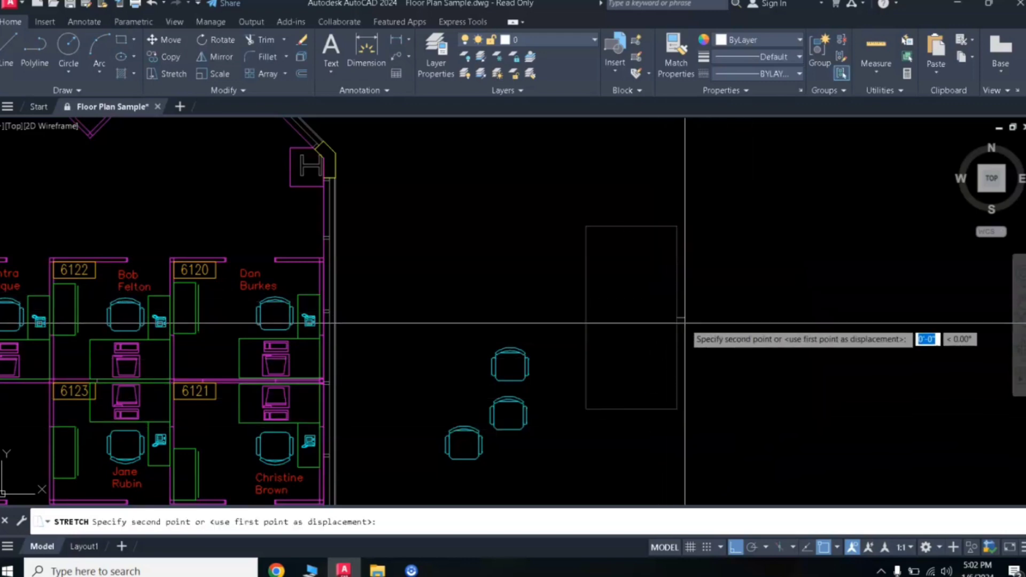
click(759, 323)
Repeat Stretch and try twice to pick the nearly square rectangle with a partial left-to-right window from the west
right_click(612, 235)
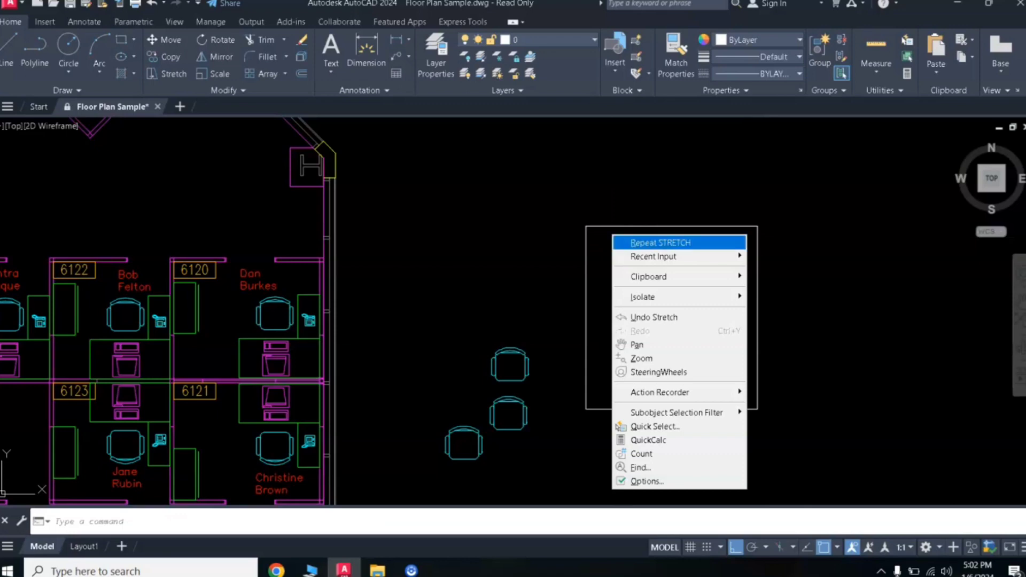
click(645, 241)
click(537, 186)
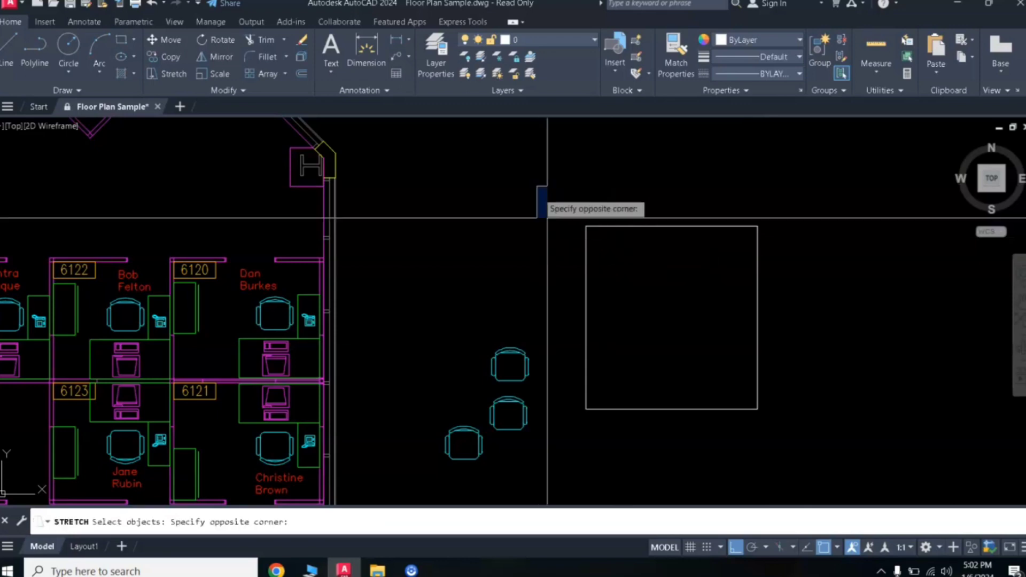
click(676, 430)
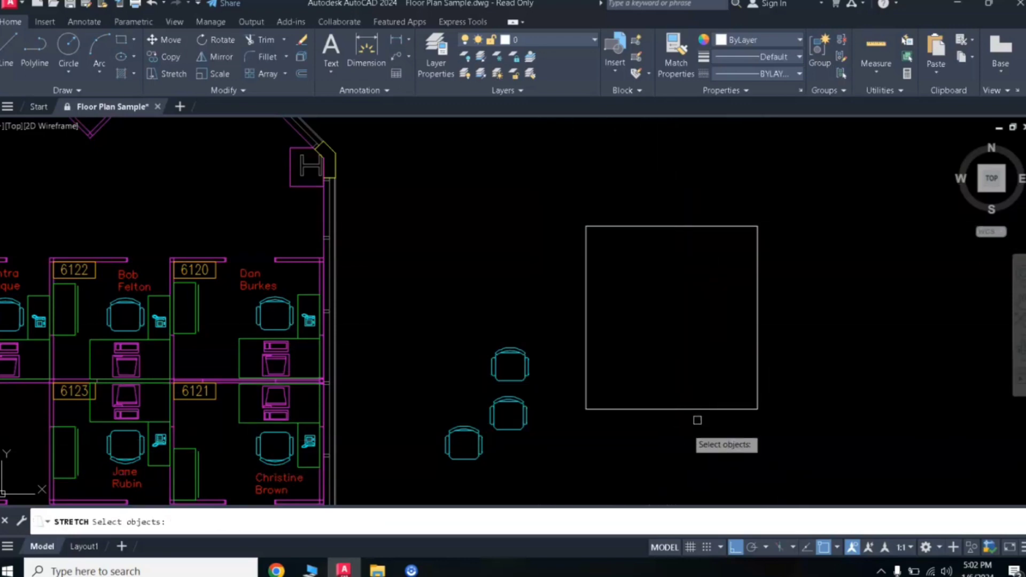
click(548, 193)
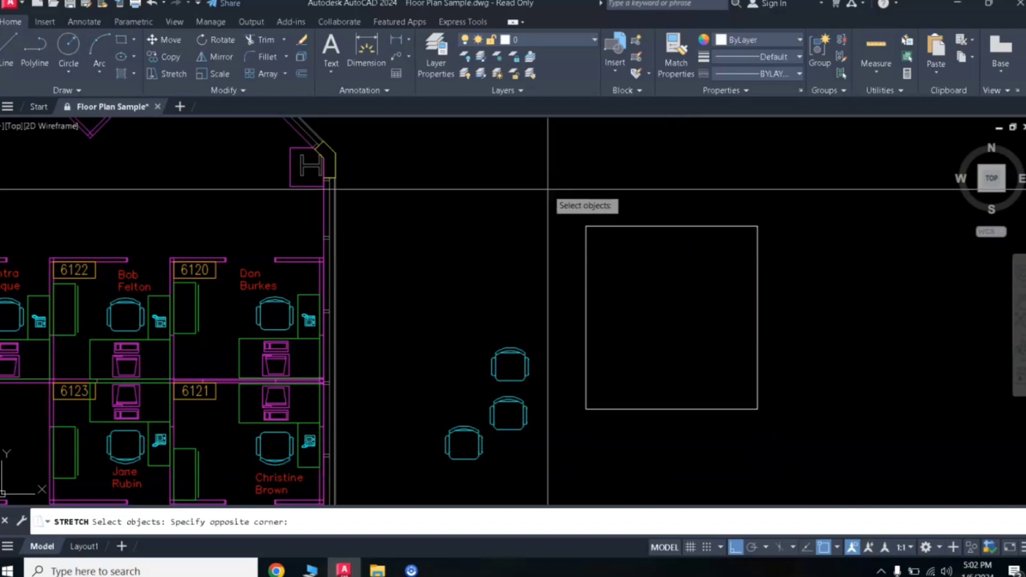
click(674, 446)
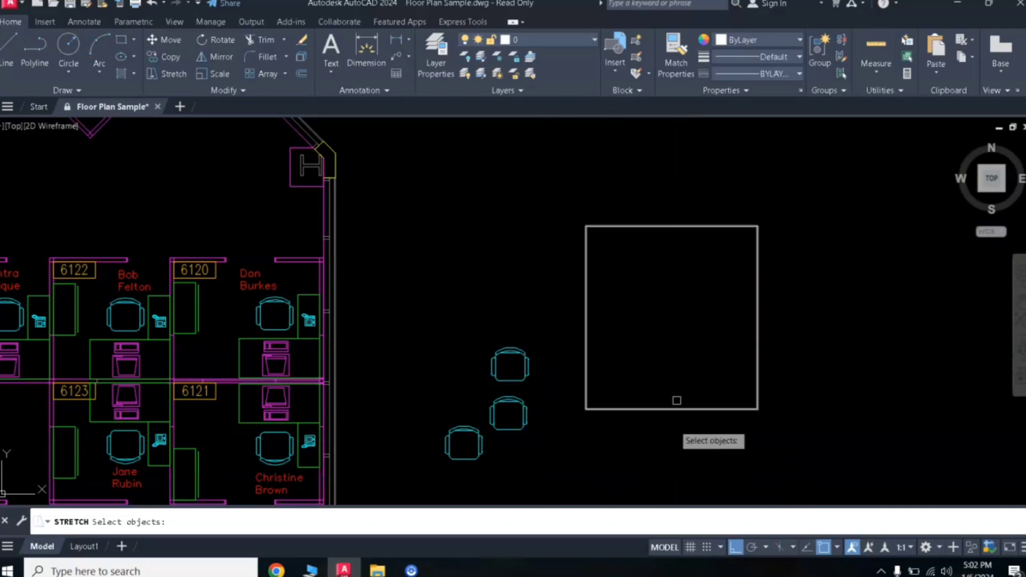
Stretch the nearly square rectangle's east side a short distance farther east, using a crossing selection and the side's midpoint
click(852, 191)
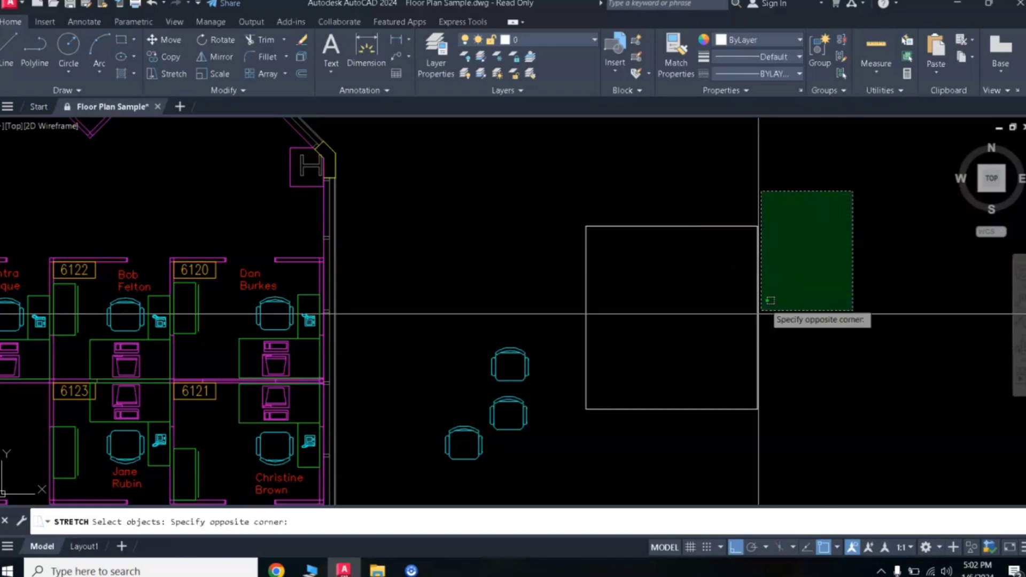
click(699, 444)
key(Return)
click(757, 318)
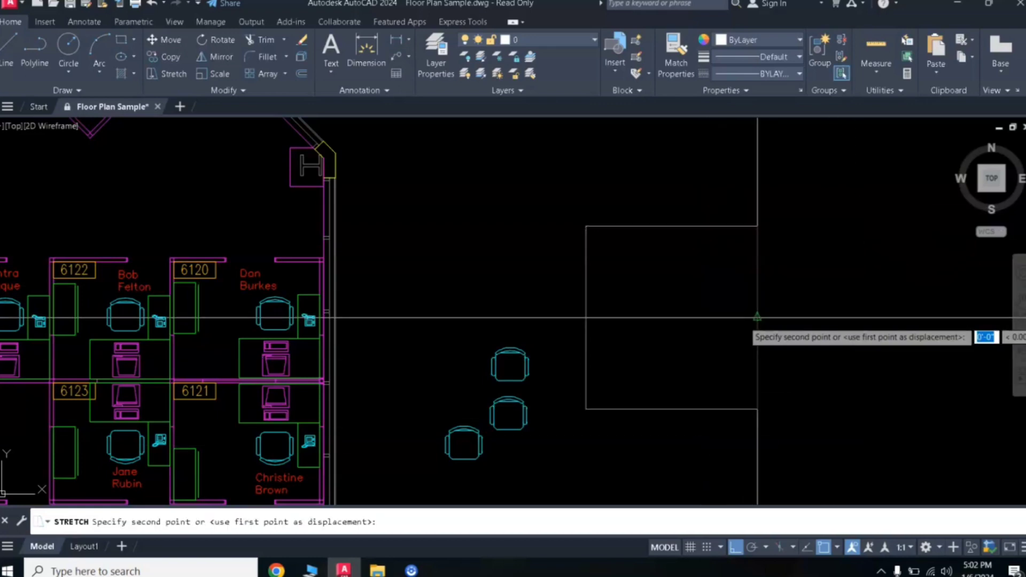
click(790, 328)
Repeat Stretch and pull the rectangle's north side a short distance northward, using a crossing selection over its northern part
right_click(833, 213)
click(855, 221)
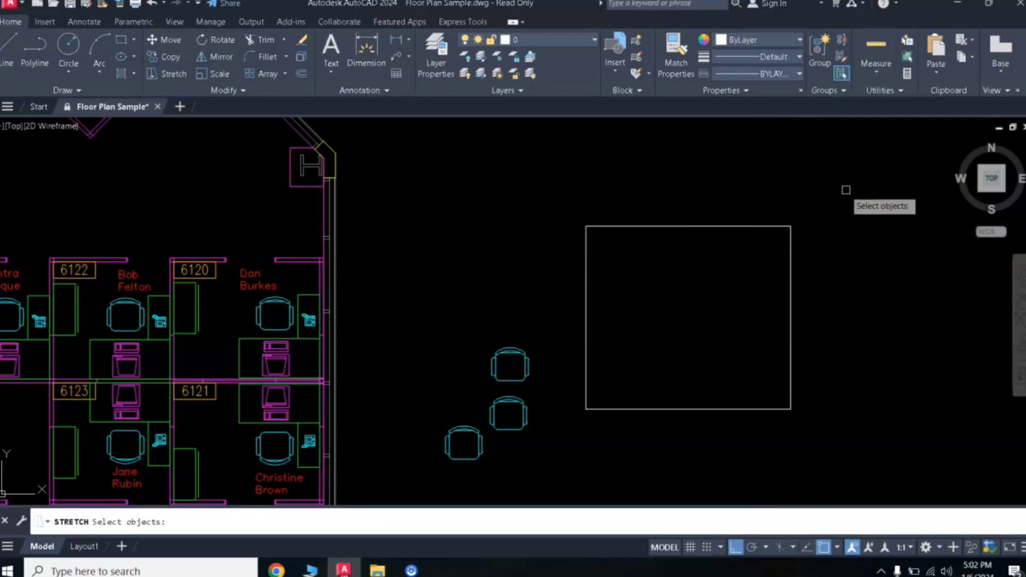
click(849, 188)
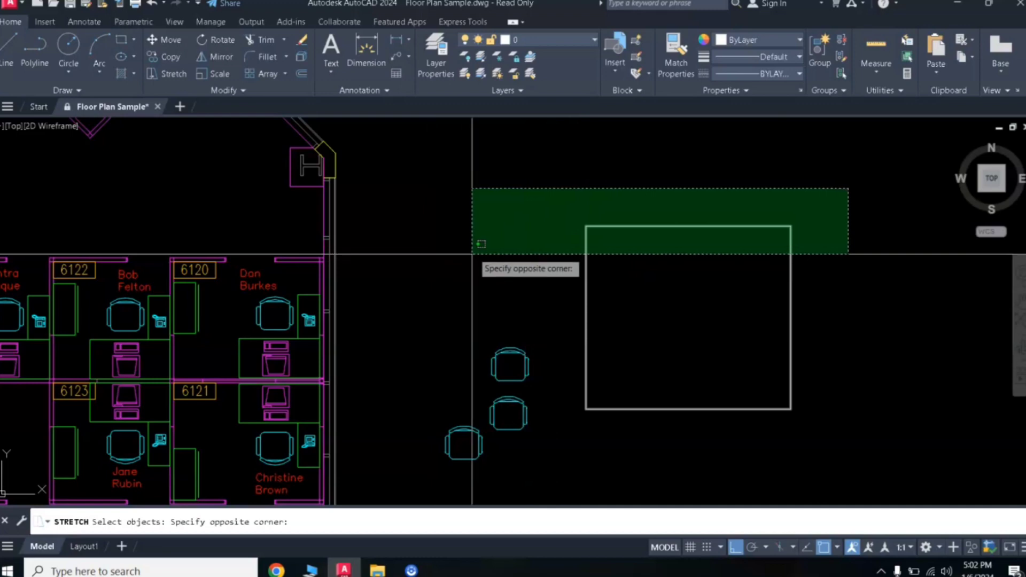
click(529, 252)
key(Return)
click(673, 232)
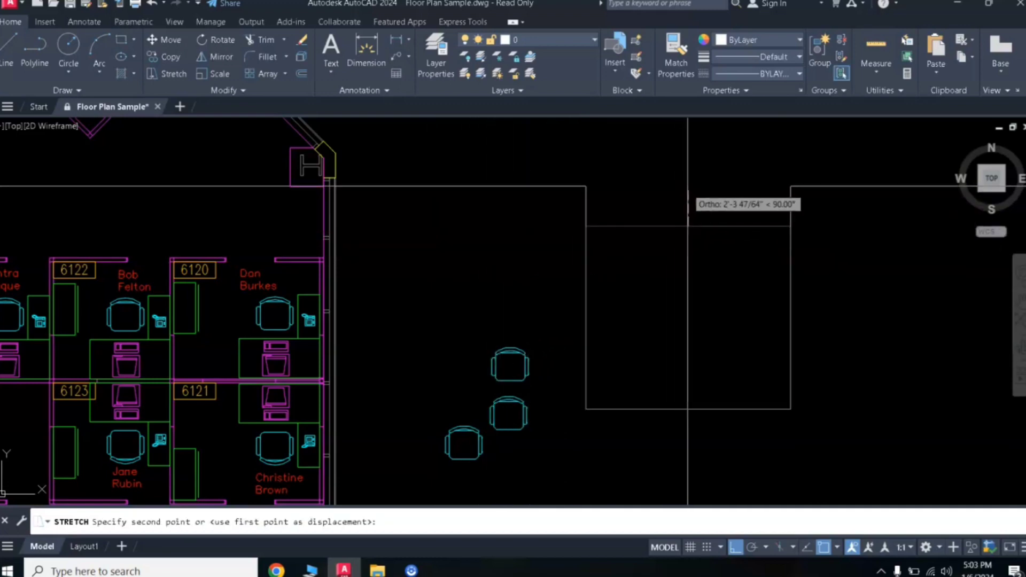
click(674, 187)
right_click(711, 278)
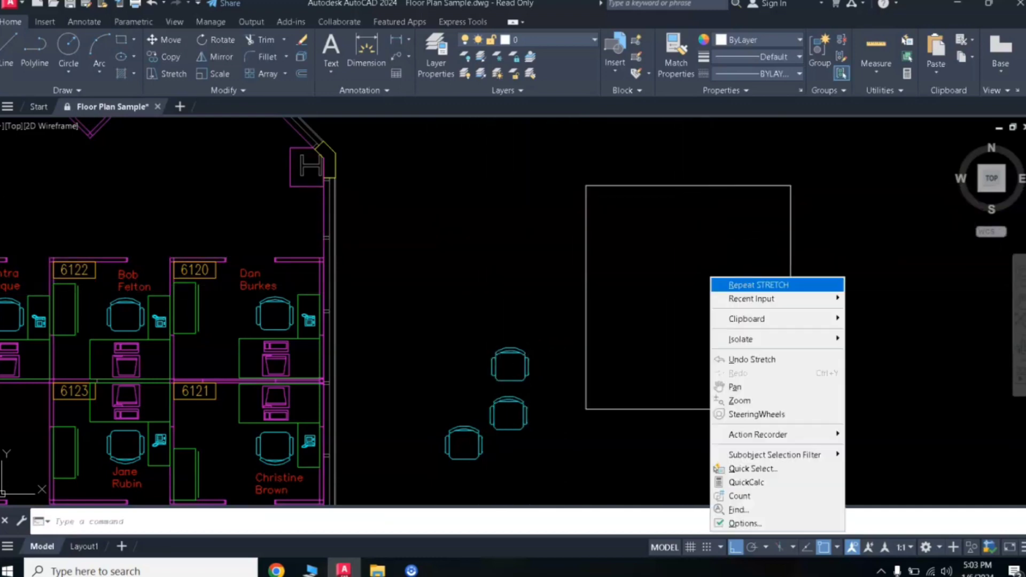
click(719, 285)
key(Escape)
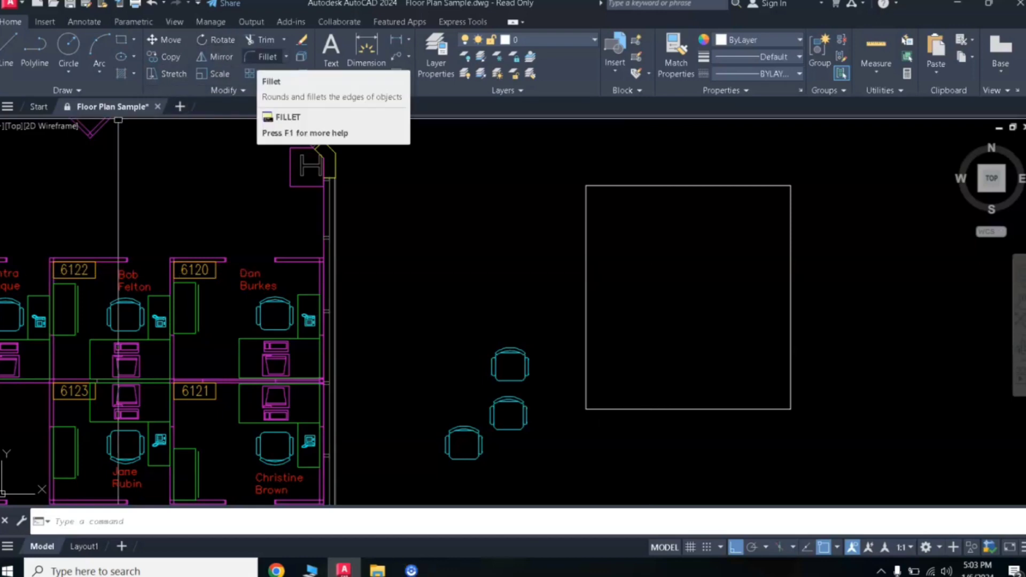
Draw a short vertical line in the empty area east of the rectangle
mouse_move(687, 275)
middle_down()
mouse_move(492, 286)
mouse_move(387, 277)
middle_up()
click(9, 47)
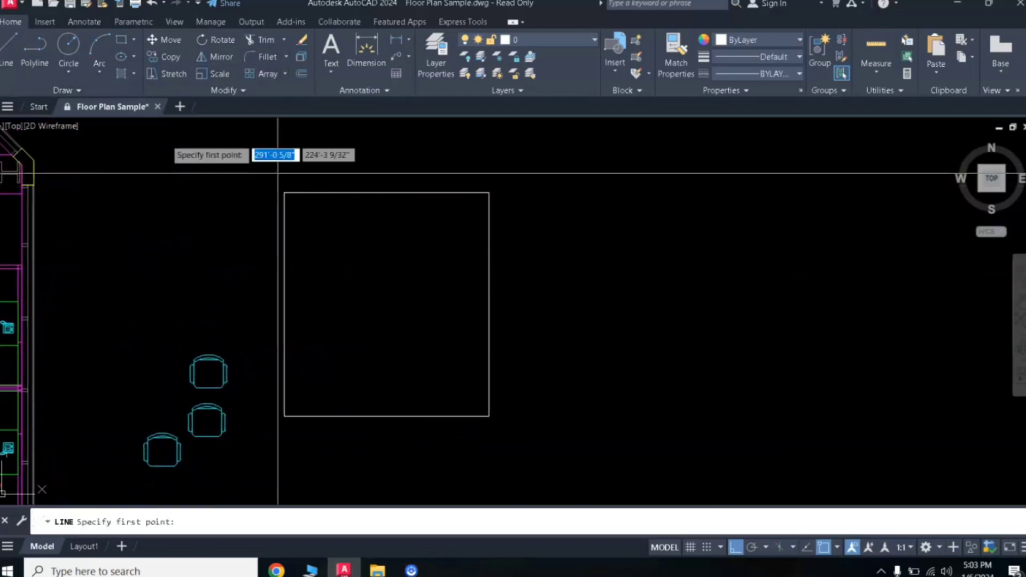
click(623, 345)
right_click(675, 223)
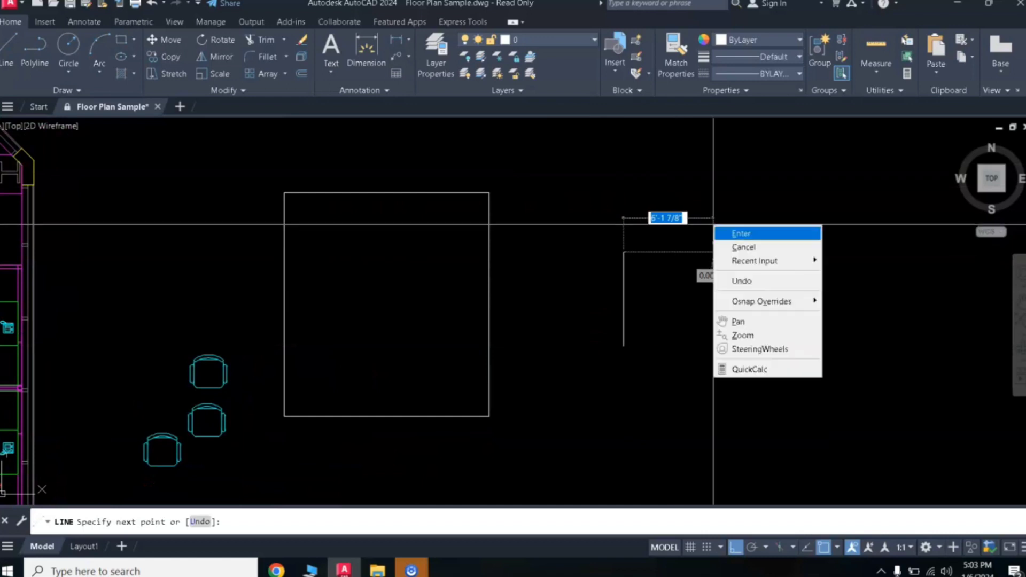
click(689, 229)
Draw a separate horizontal line northeast of the vertical line, leaving a gap between the two
right_click(767, 195)
click(816, 200)
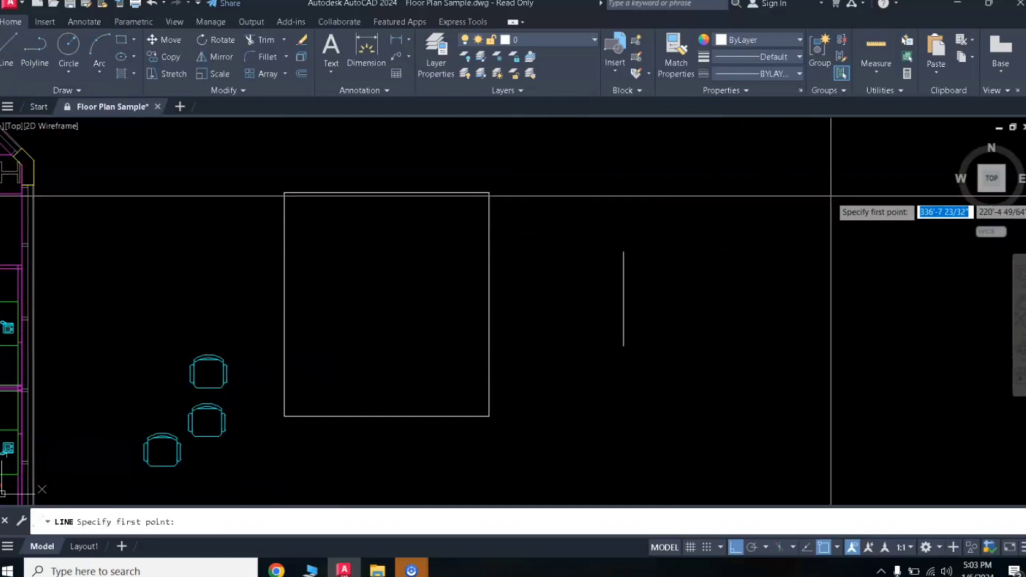
click(693, 196)
right_click(693, 238)
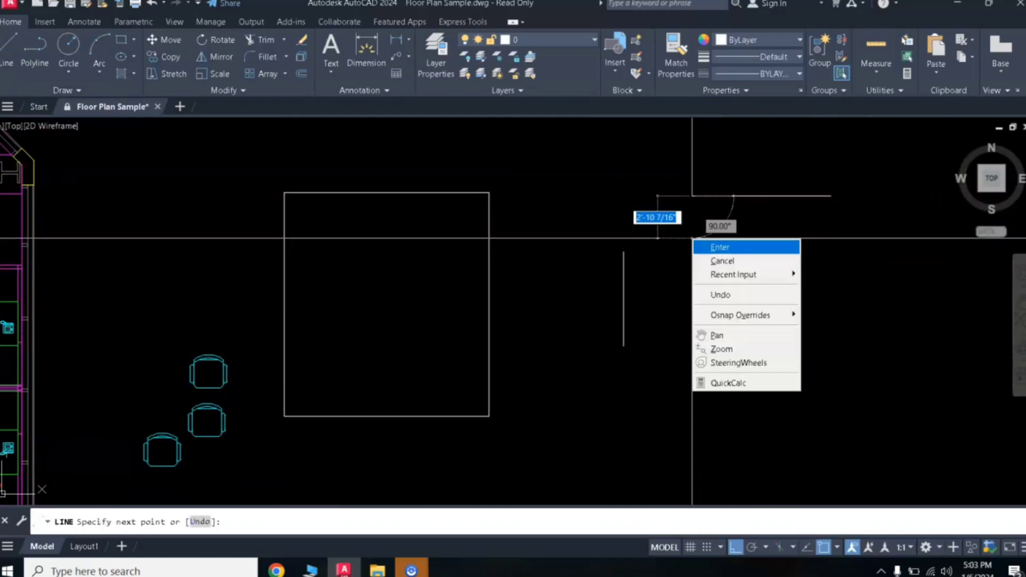
click(714, 245)
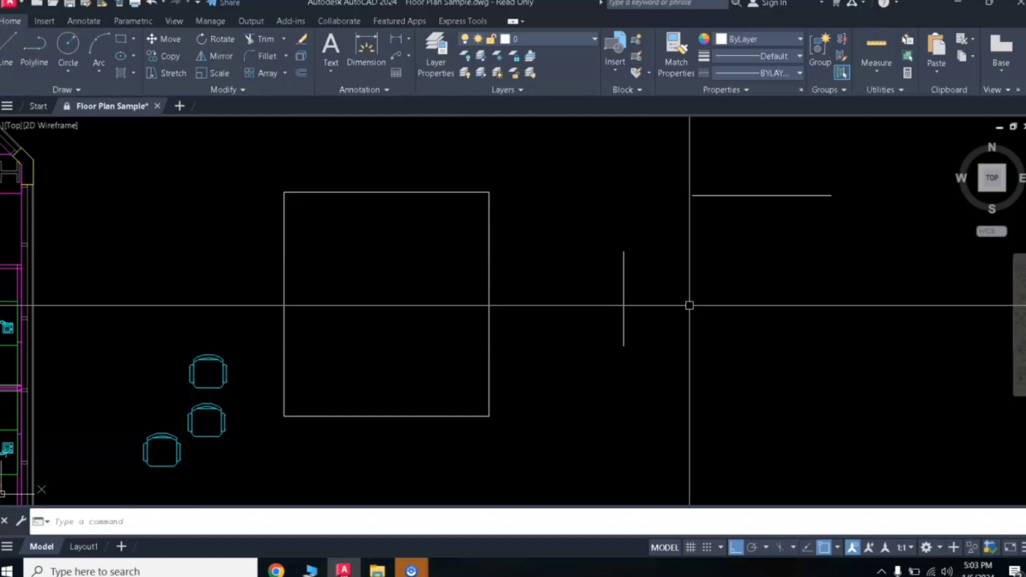
Fillet the vertical and horizontal lines into a sharp corner with the existing radius, and undo the fillet
key(Return)
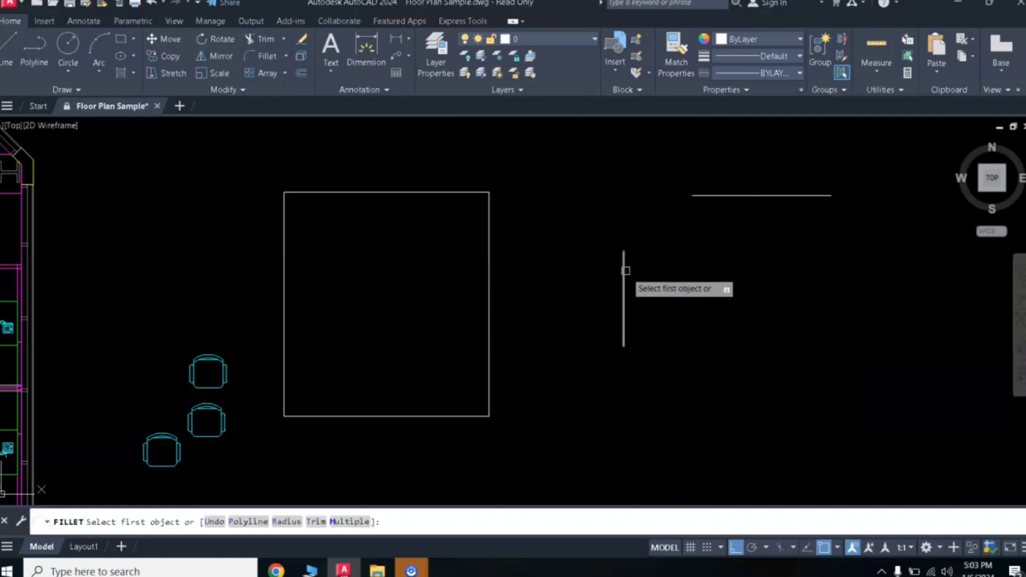
click(716, 195)
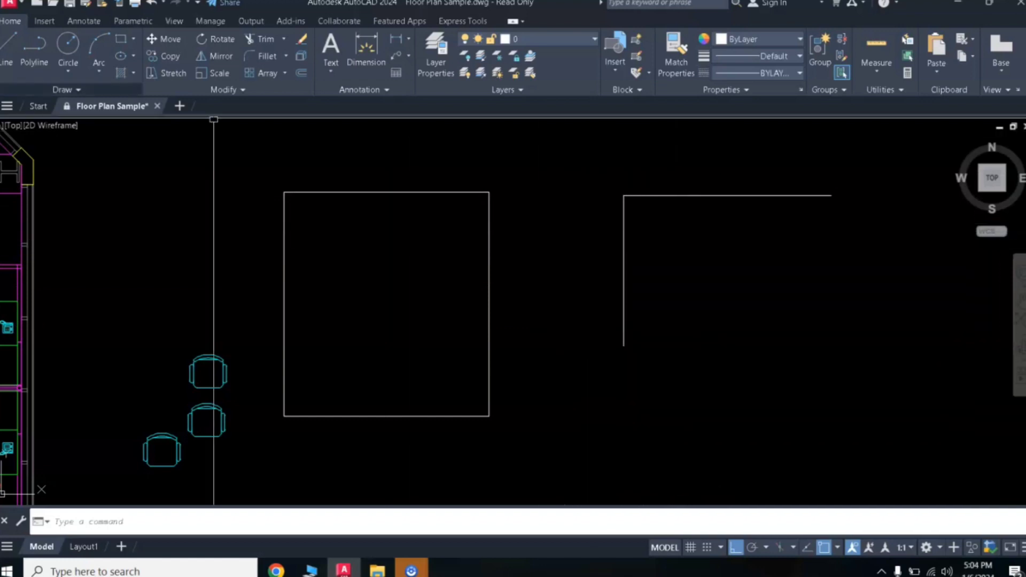
click(152, 3)
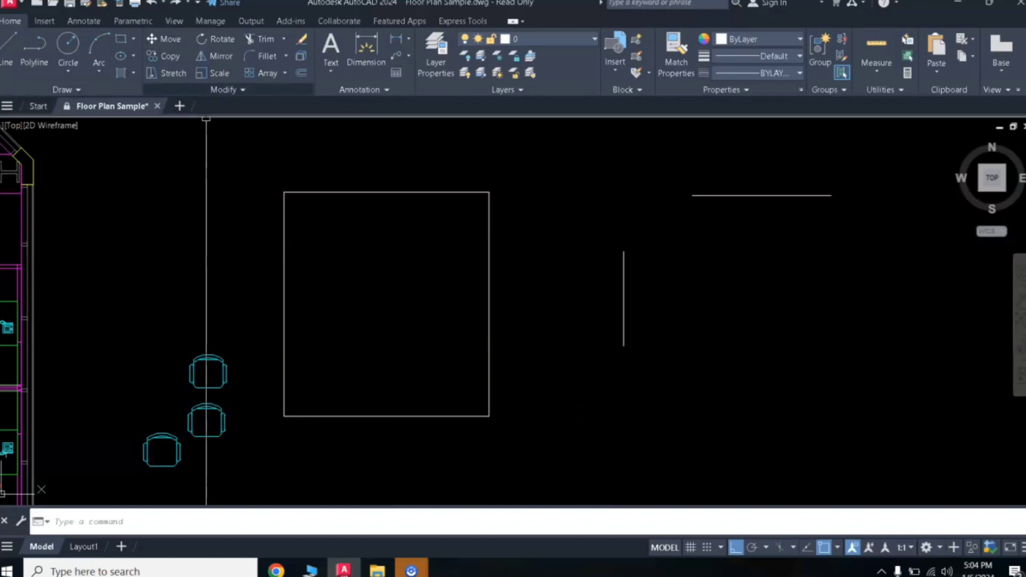
Fillet the vertical and horizontal lines with a radius of 3'-4", and remove the resulting arc
click(263, 56)
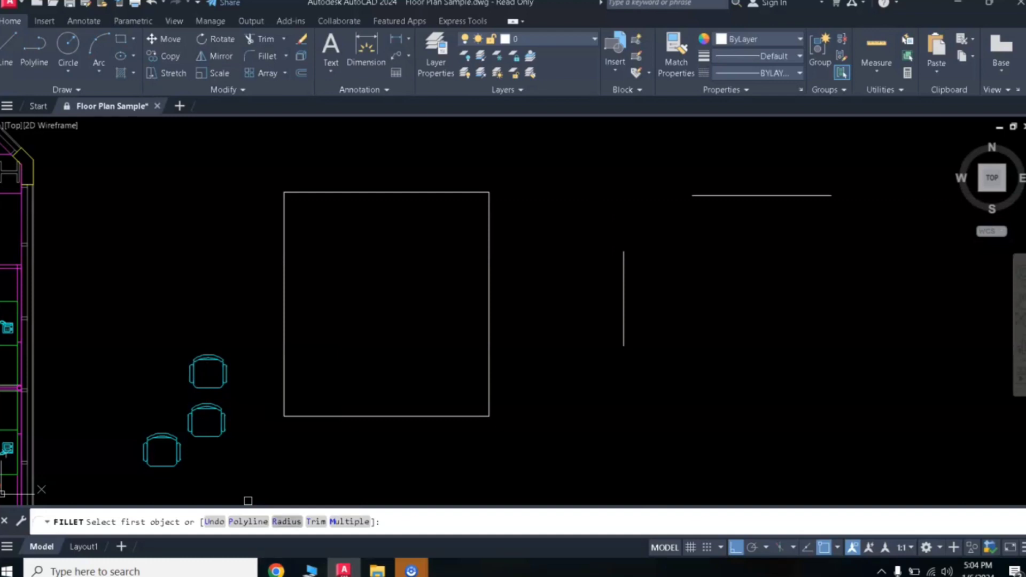
click(287, 521)
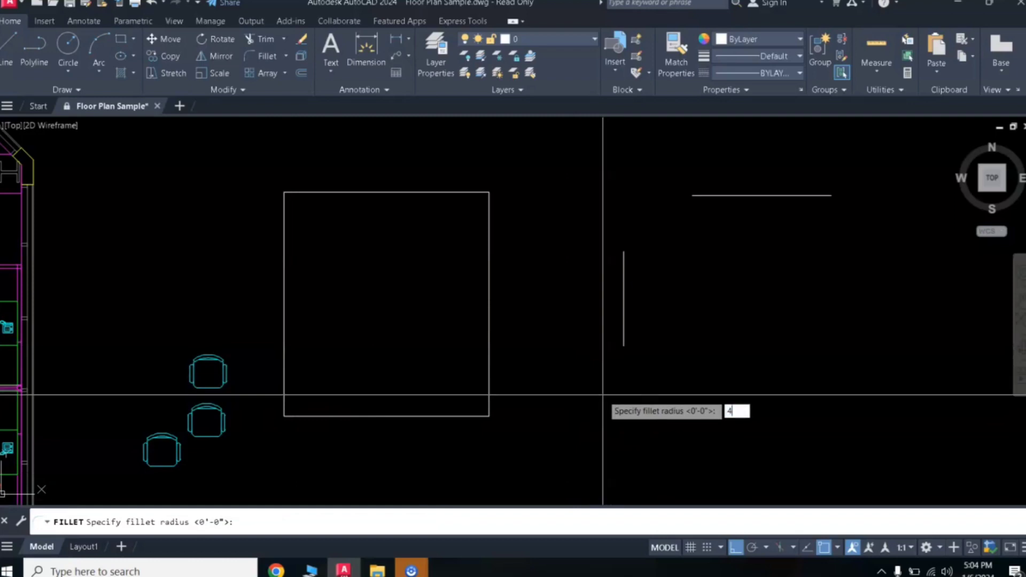
key(Return)
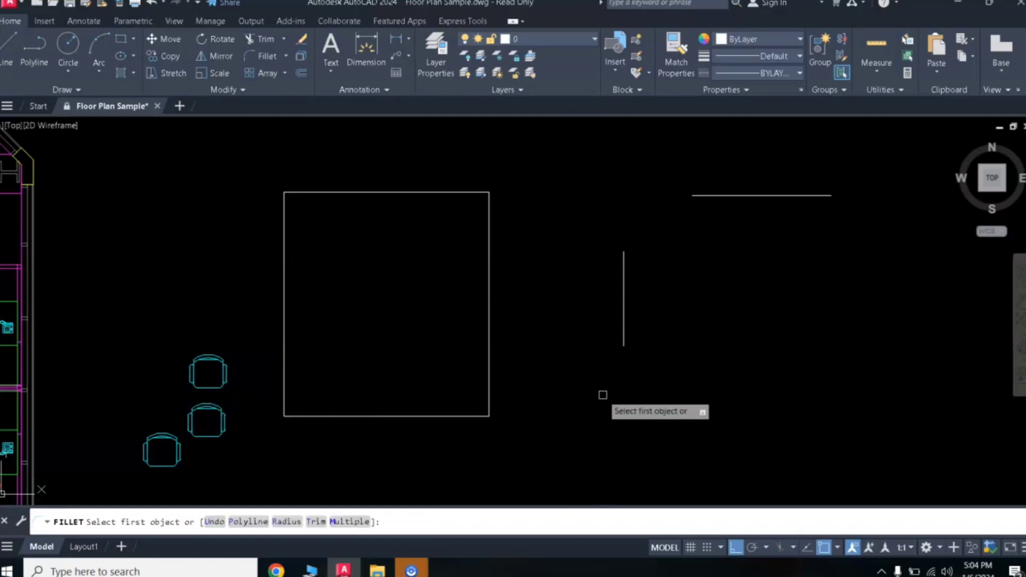
click(624, 270)
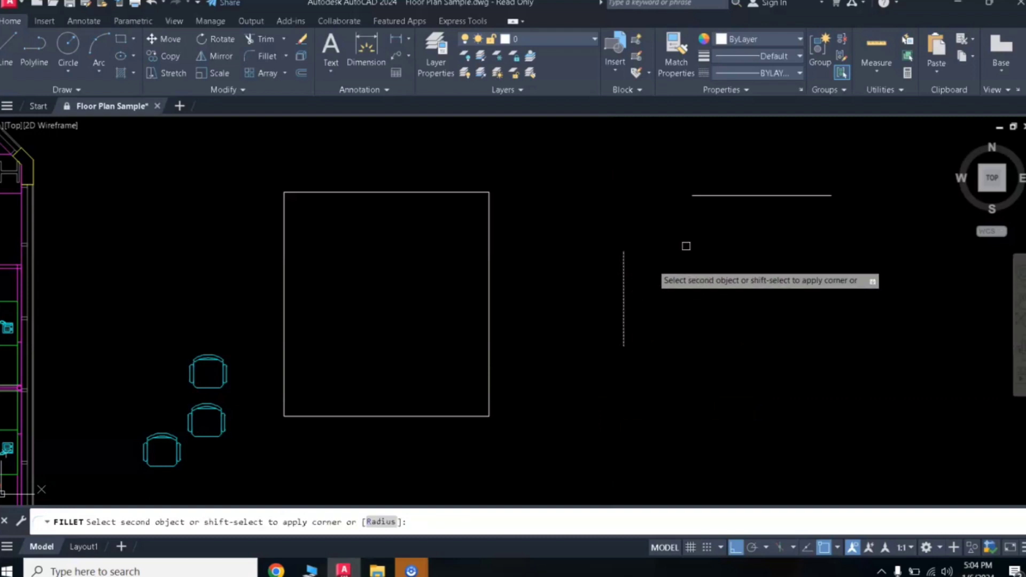
click(724, 195)
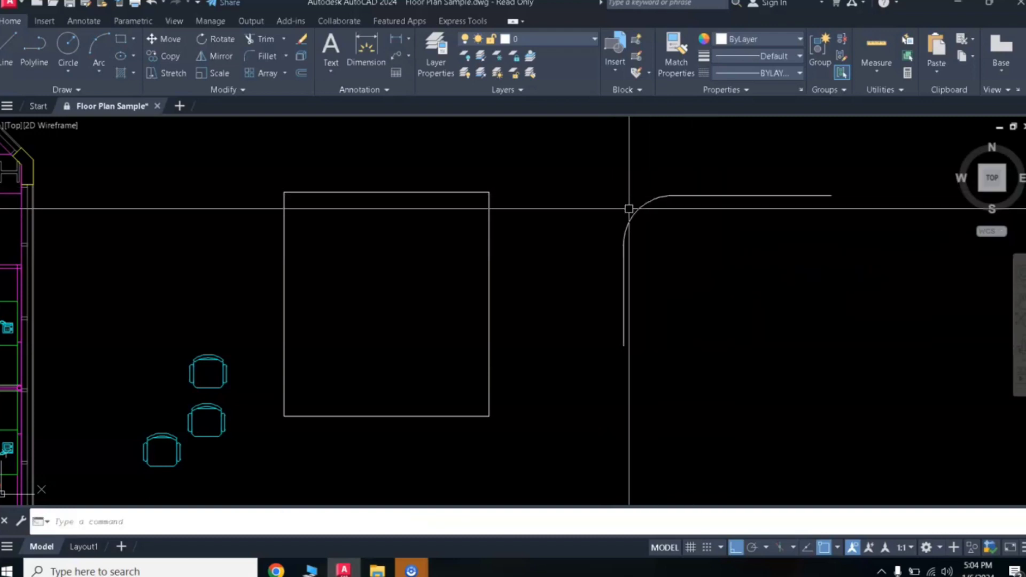
key(ctrl+z)
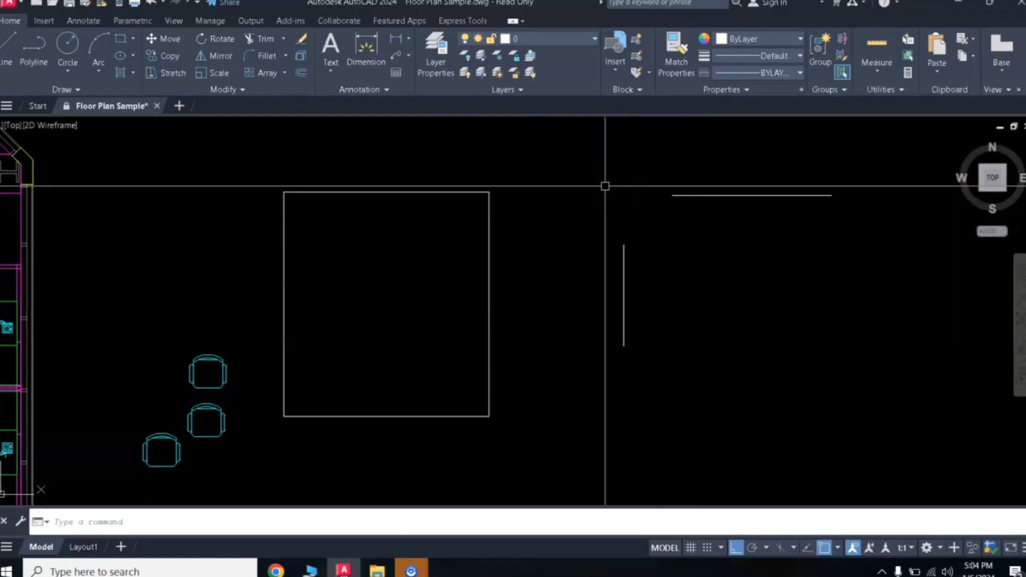
Stretch the vertical line's north end upward past the level of the horizontal line
click(623, 268)
click(624, 245)
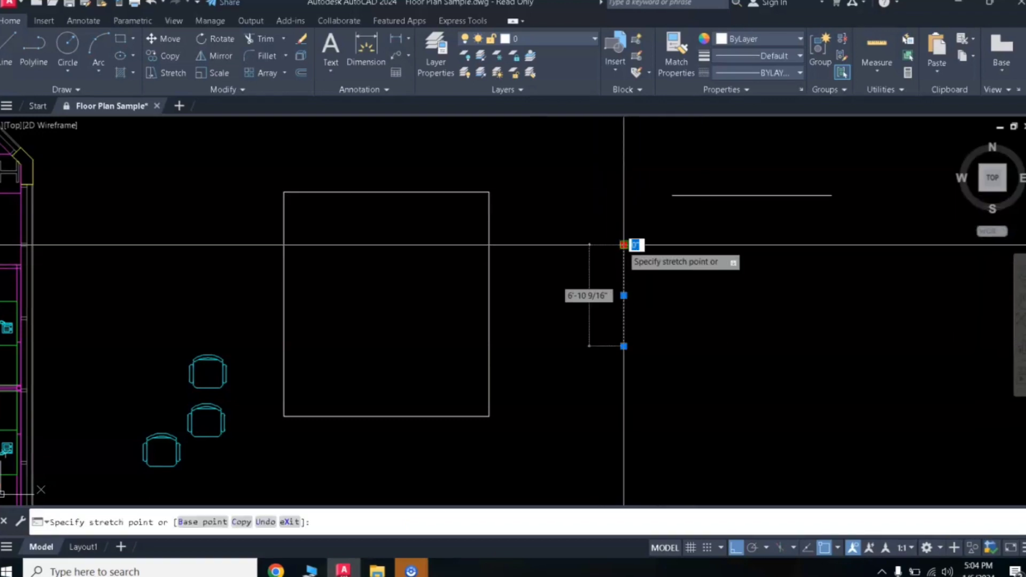
click(624, 171)
click(705, 195)
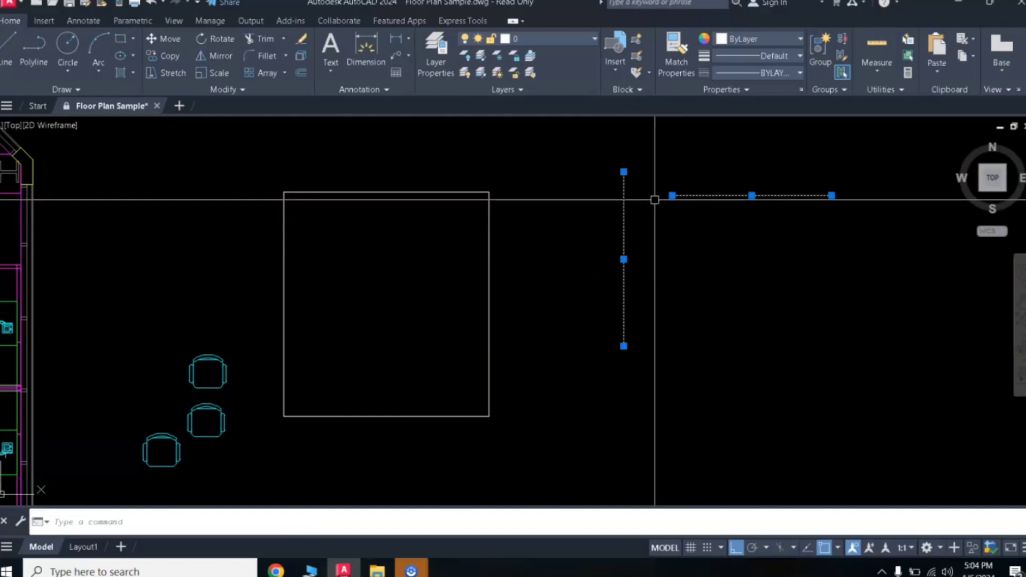
click(673, 195)
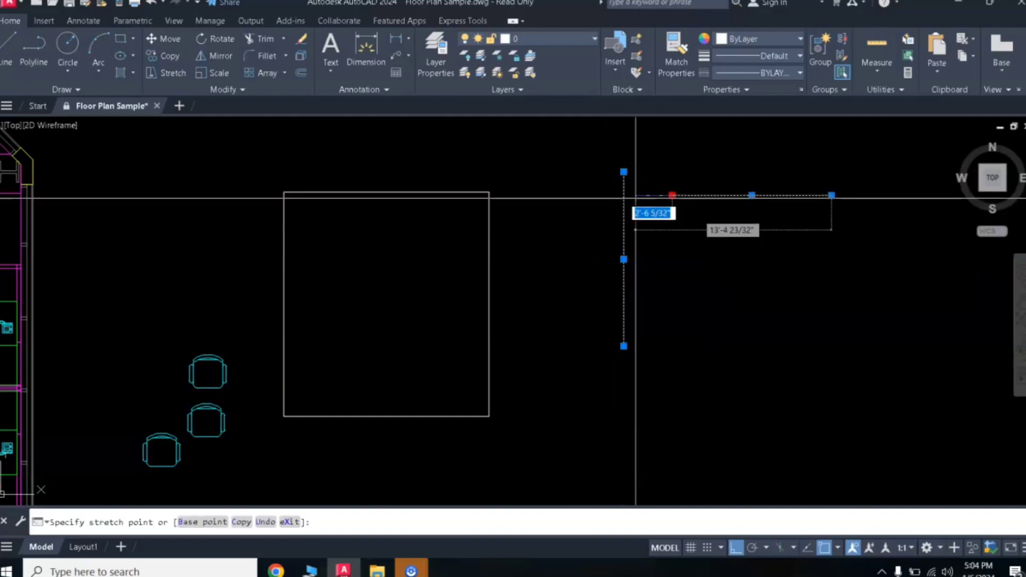
key(Escape)
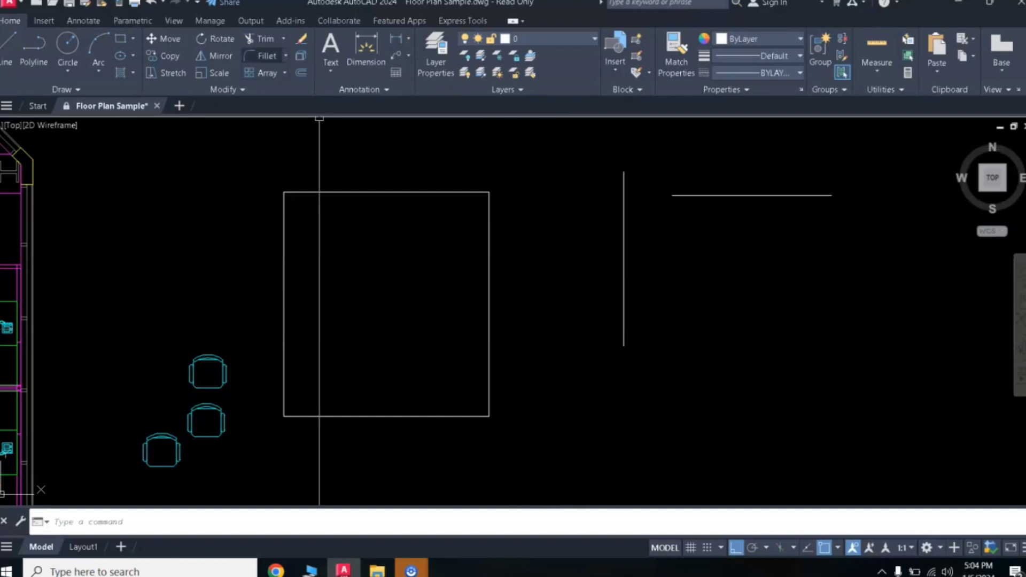
Fillet the overlong vertical line and the horizontal line into a sharp corner with a radius of 0
click(265, 55)
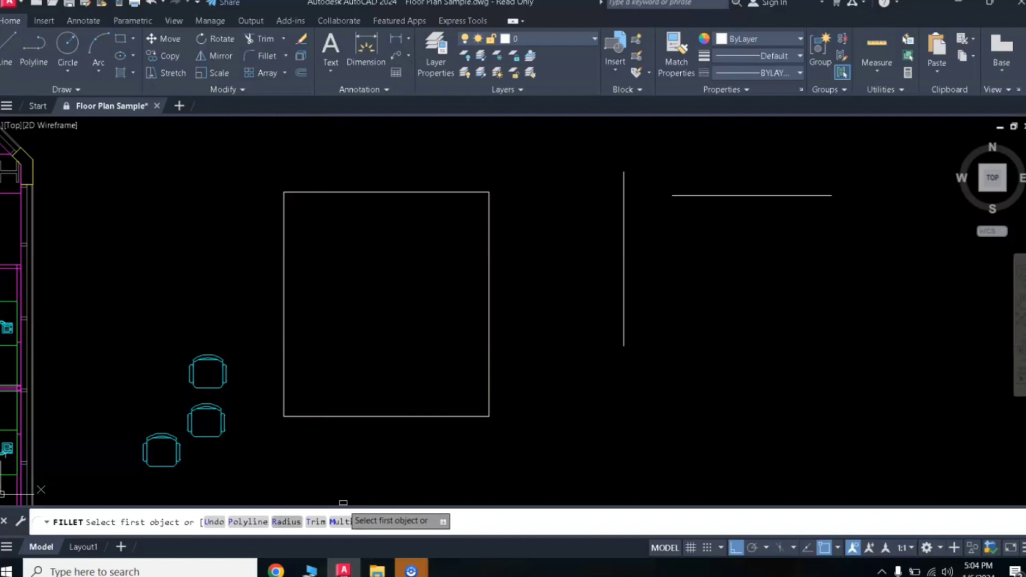
click(287, 521)
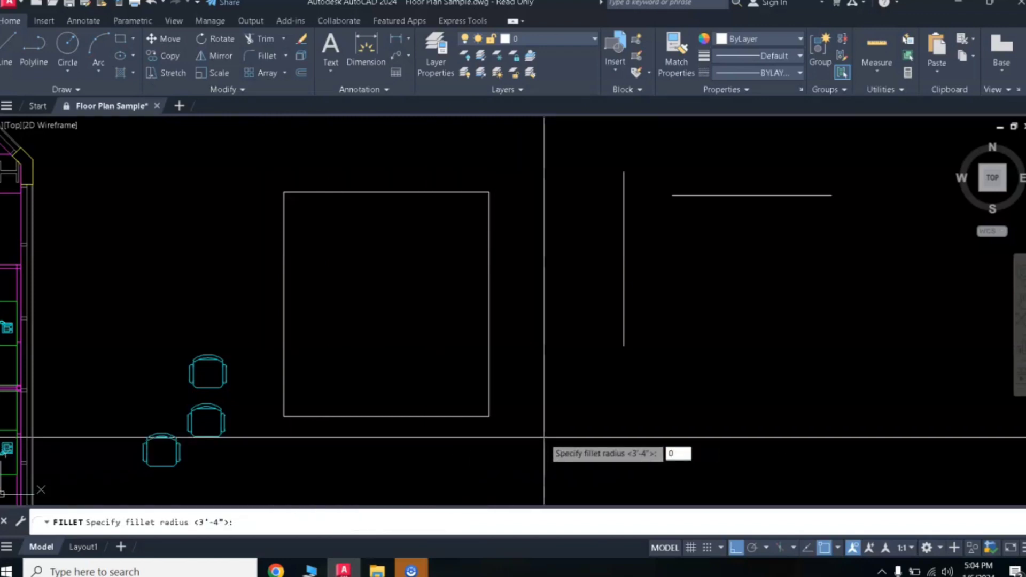
key(Return)
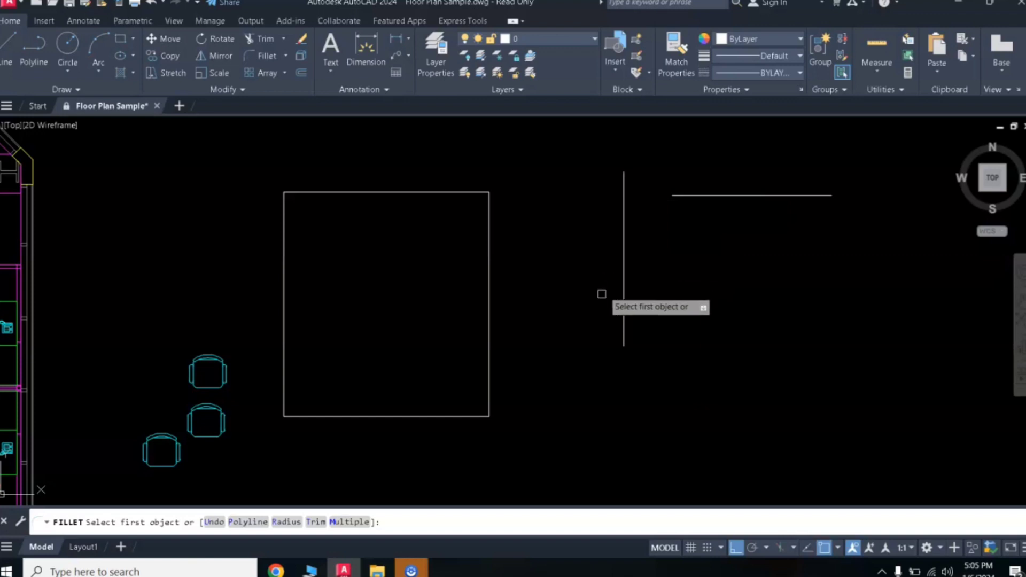
click(623, 268)
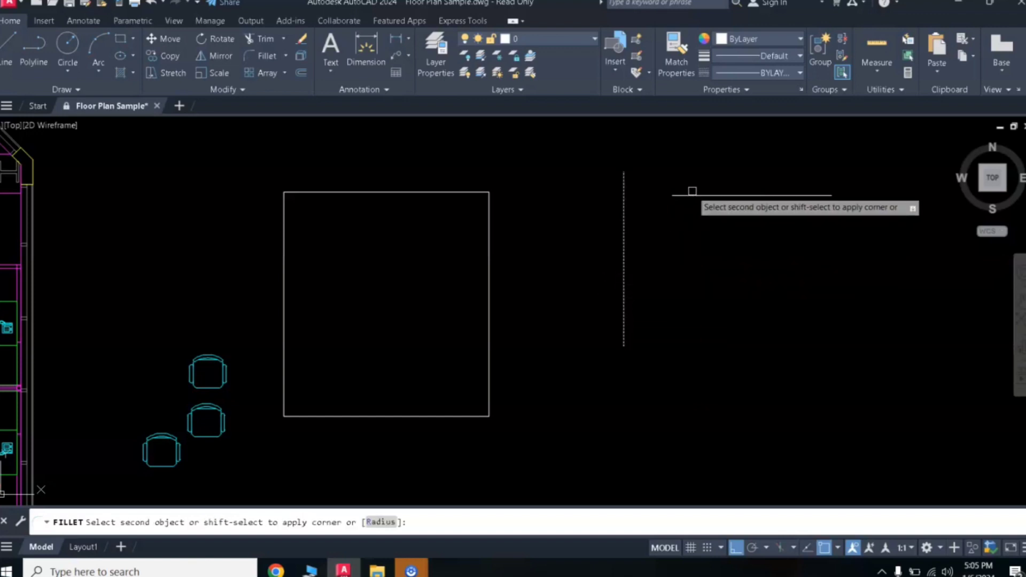
click(690, 196)
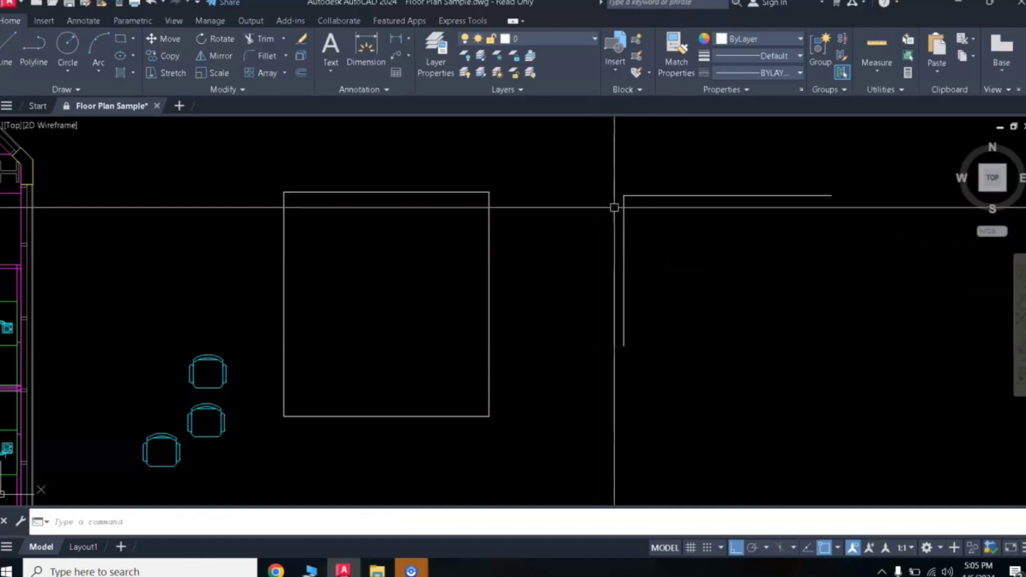